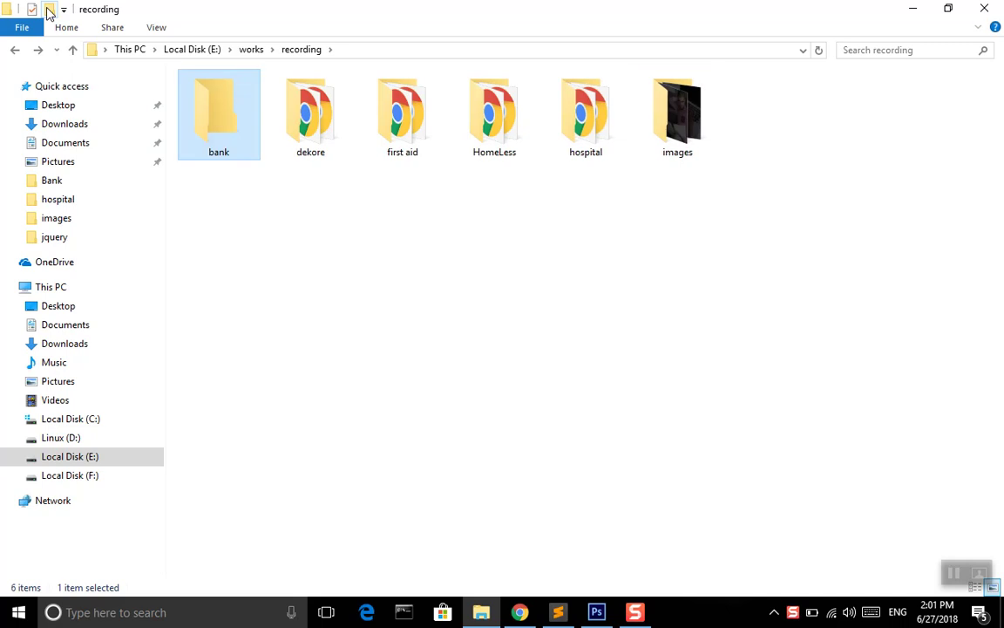
# Step: Open the bank folder and create a subfolder named css in it
pyautogui.press('Return')
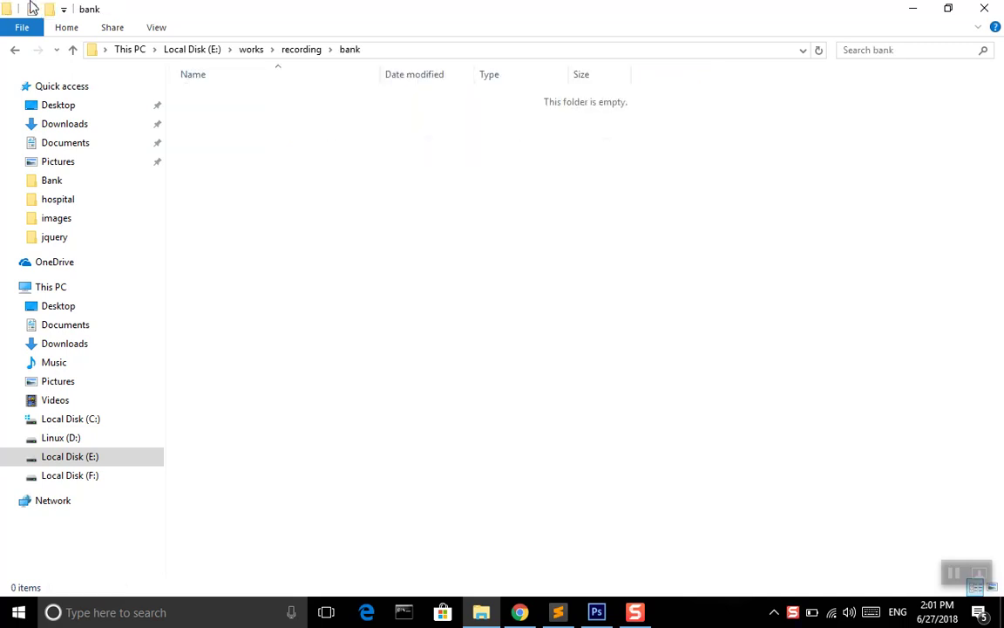
pyautogui.click(50, 9)
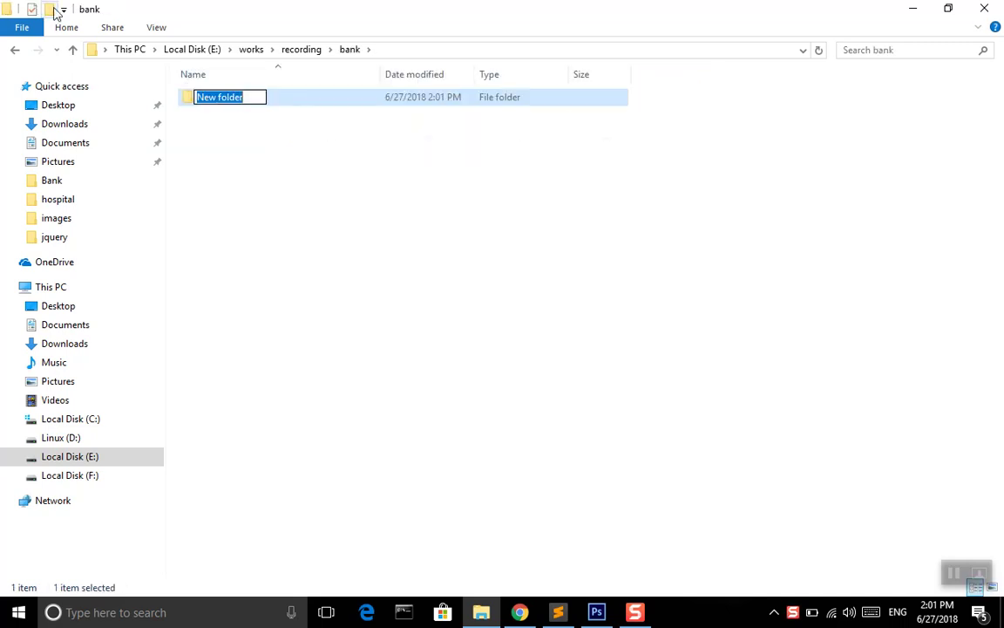
pyautogui.write('css')
pyautogui.press('Return')
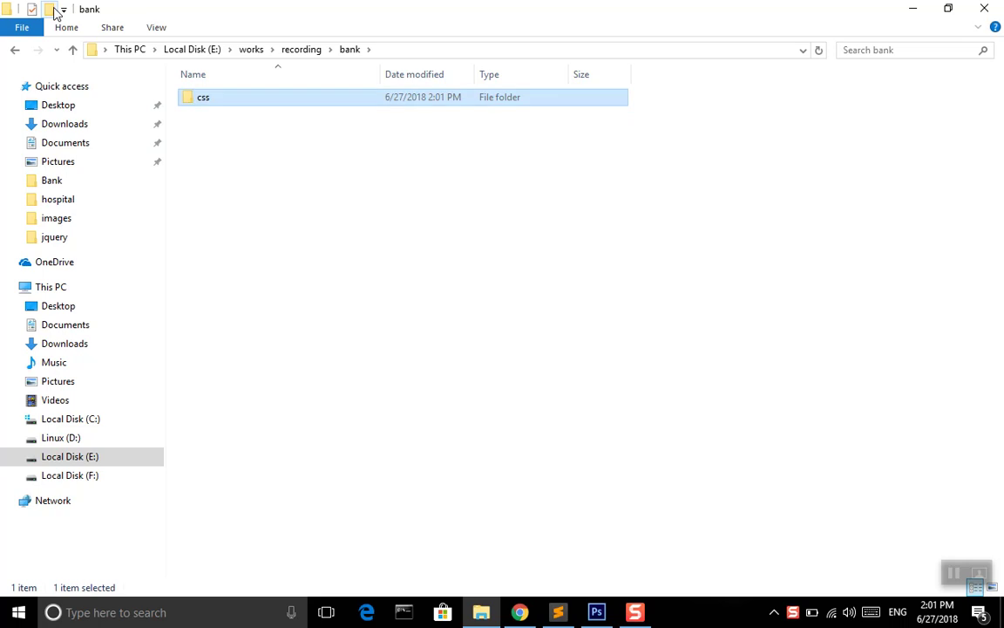
# Step: Display the contents of the bank folder as large icons
pyautogui.click(998, 593)
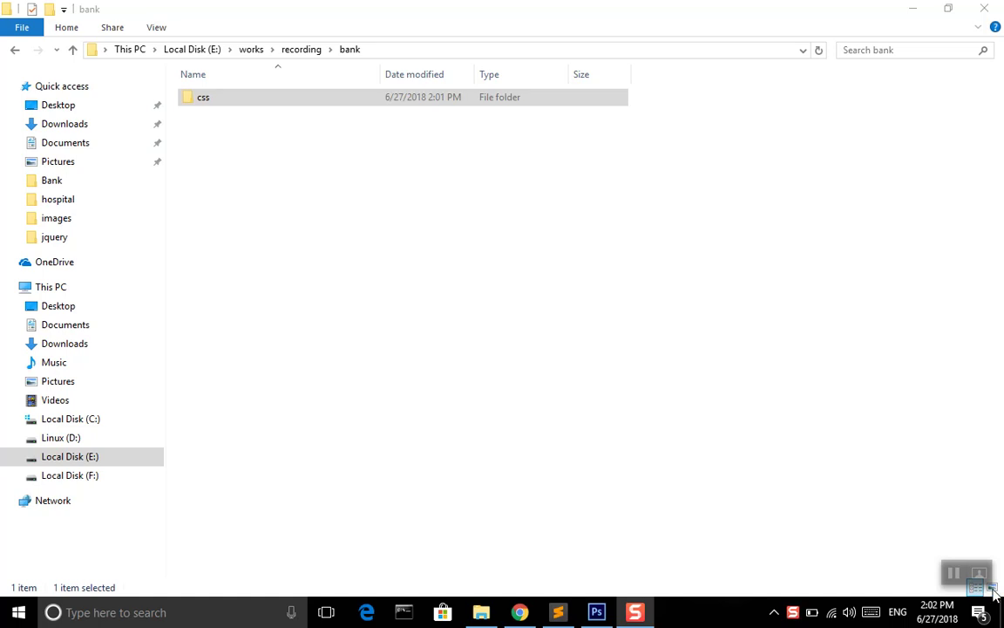
pyautogui.click(212, 97)
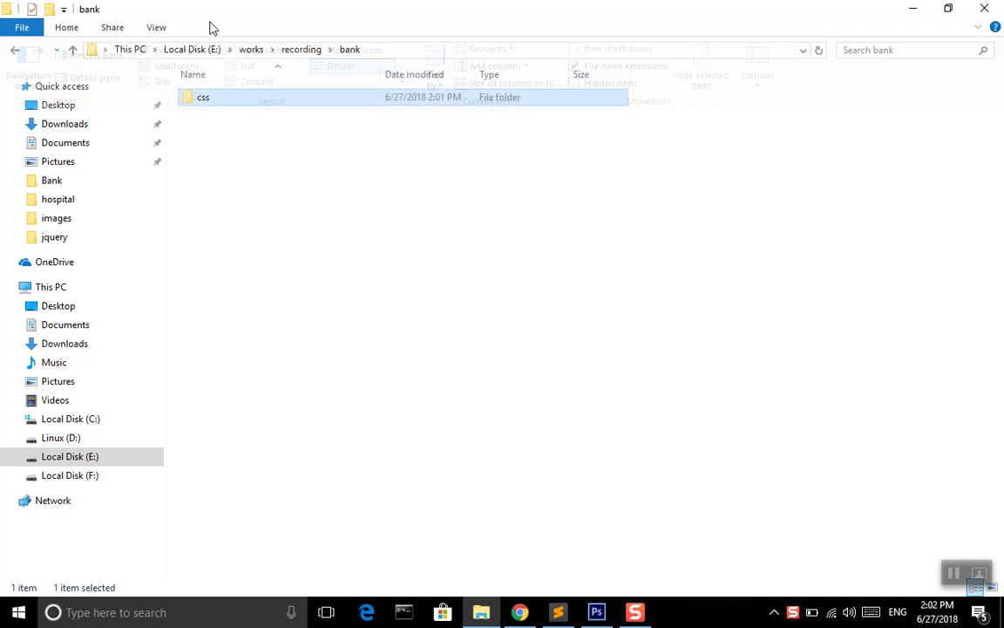
pyautogui.click(162, 27)
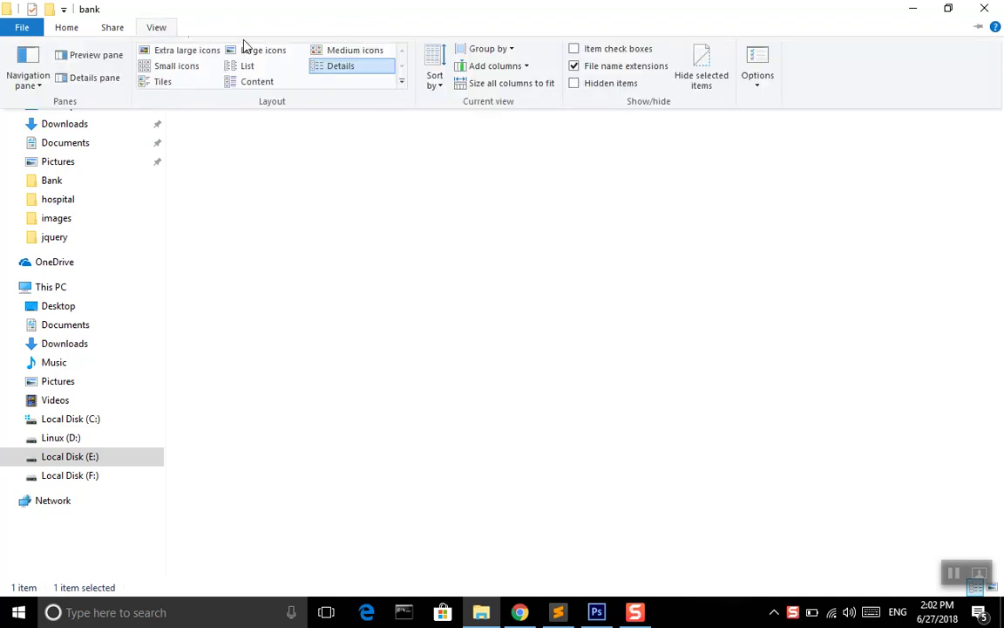
pyautogui.click(288, 52)
pyautogui.click(287, 194)
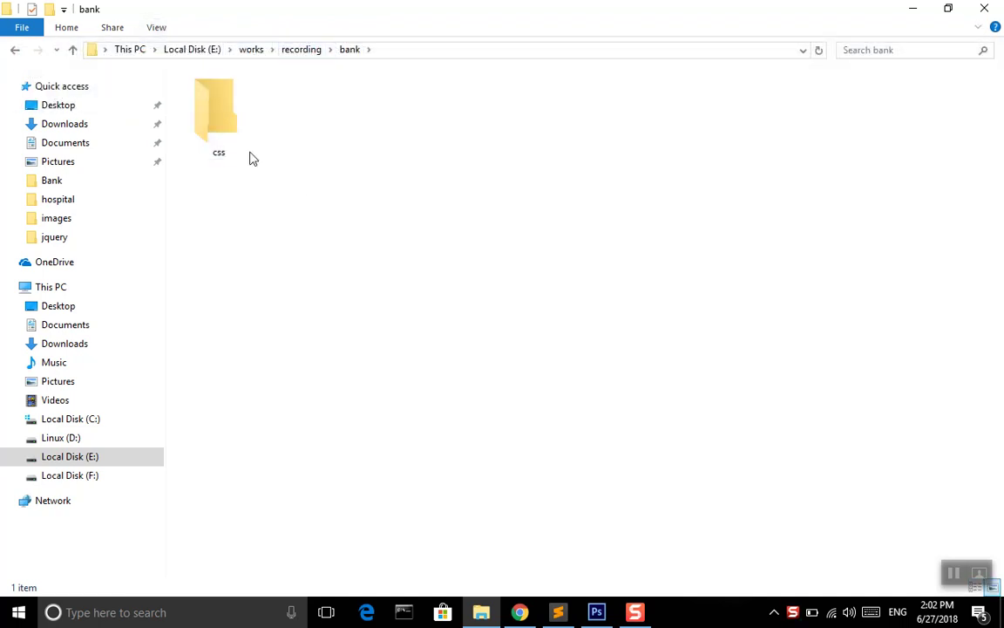
# Step: Create two more subfolders in the bank folder, named js and images
pyautogui.click(49, 9)
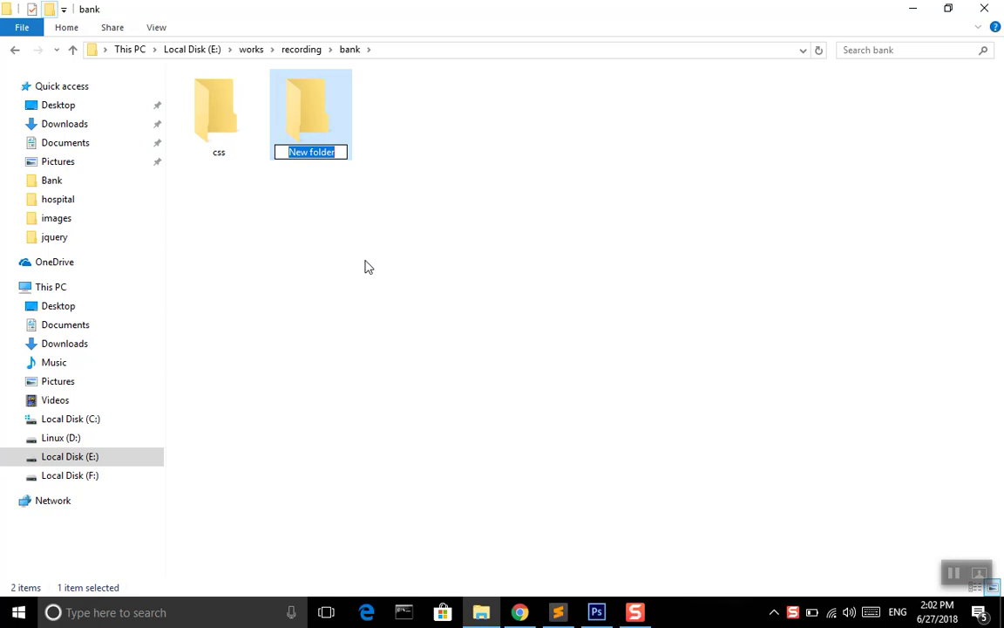
pyautogui.write('js')
pyautogui.press('Return')
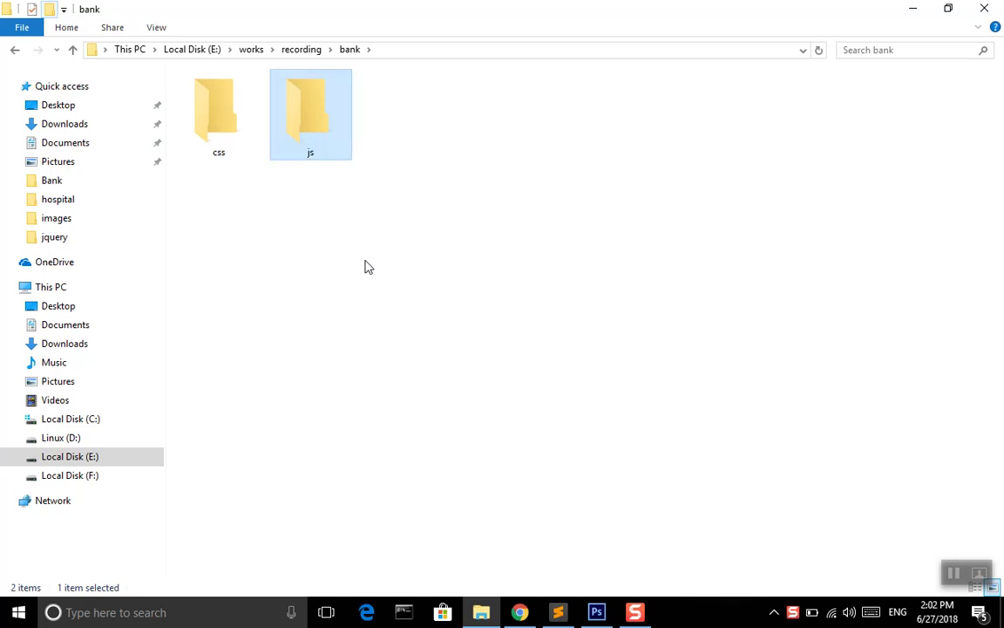
pyautogui.click(50, 8)
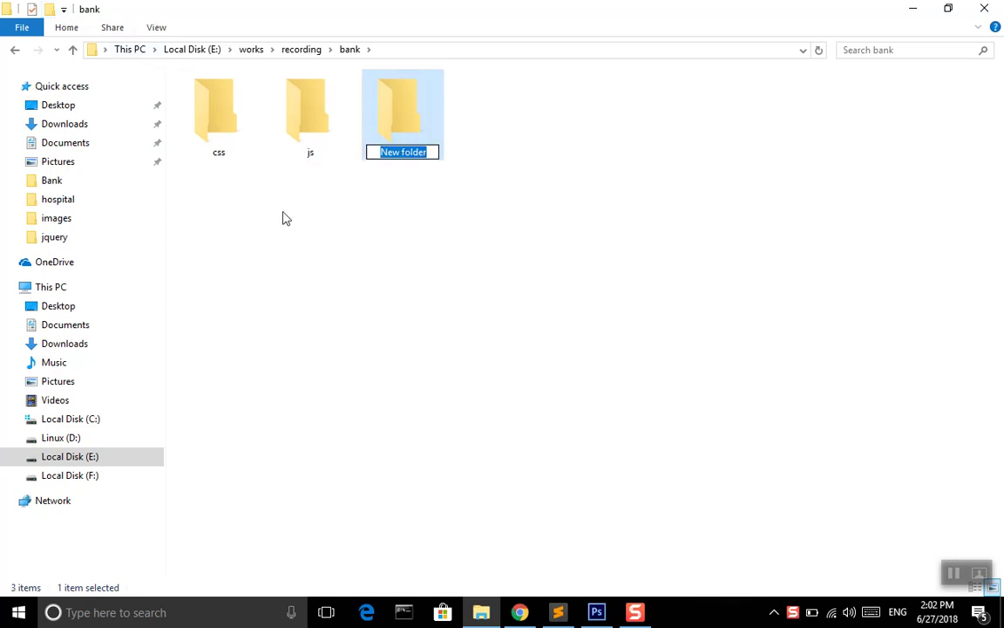
pyautogui.write('images')
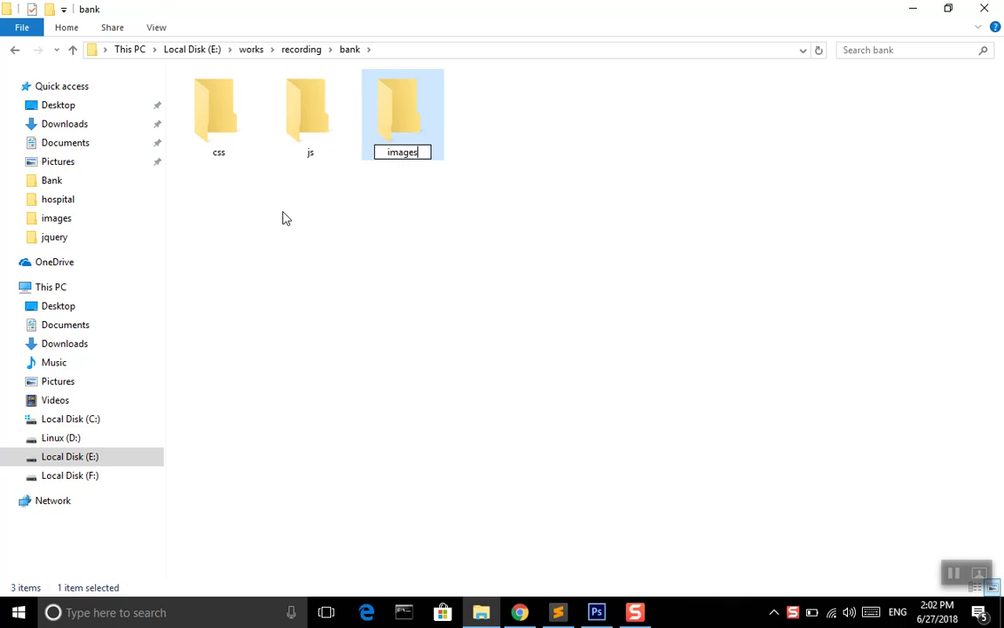
pyautogui.press('Return')
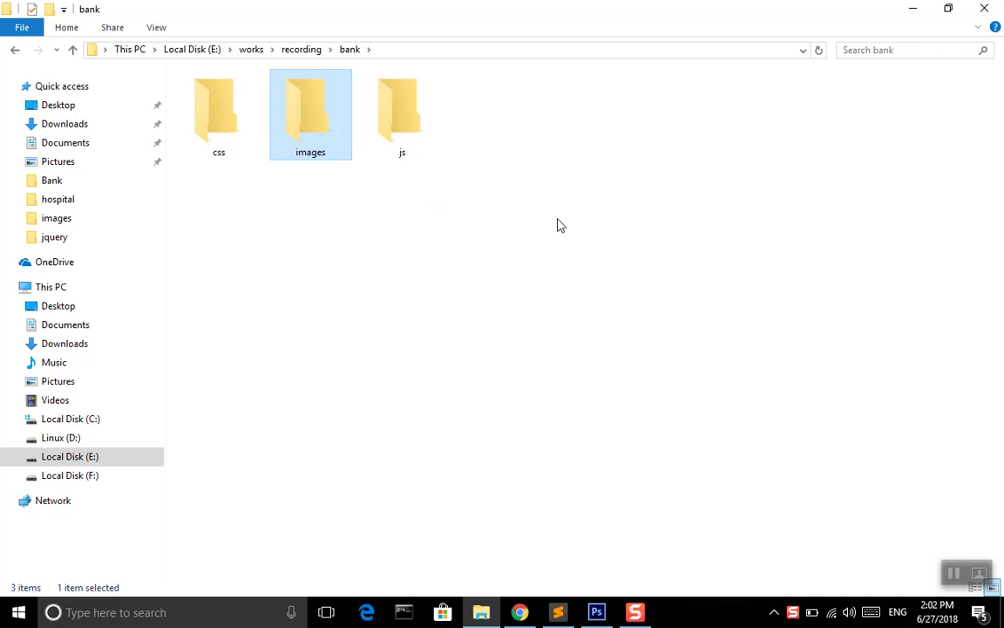
# Step: Create a new text document in the bank folder and name it home.html, accepting the extension change
pyautogui.rightClick(493, 131)
pyautogui.moveTo(591, 315)
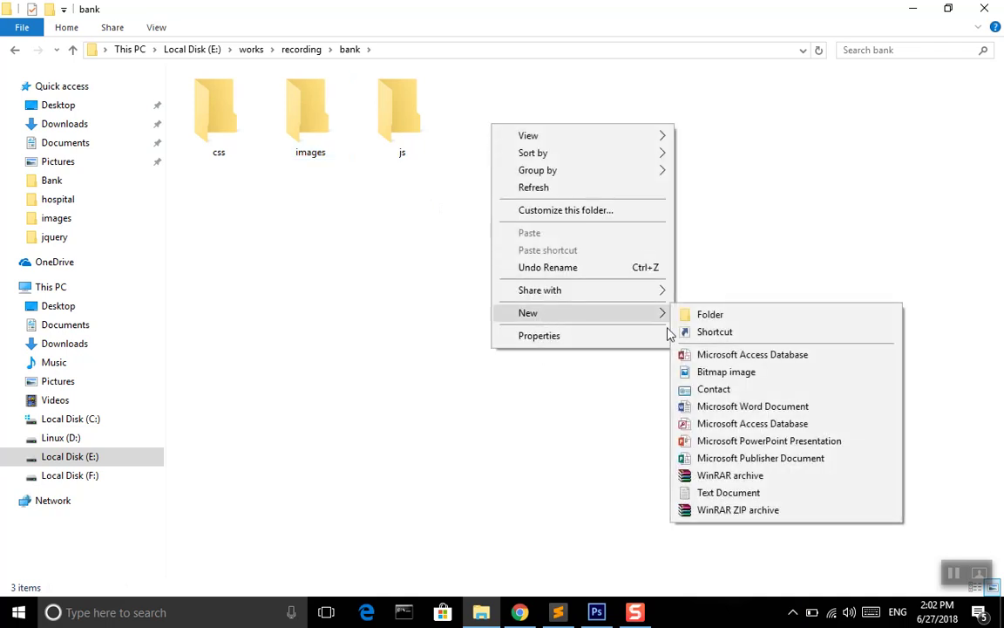
pyautogui.click(730, 495)
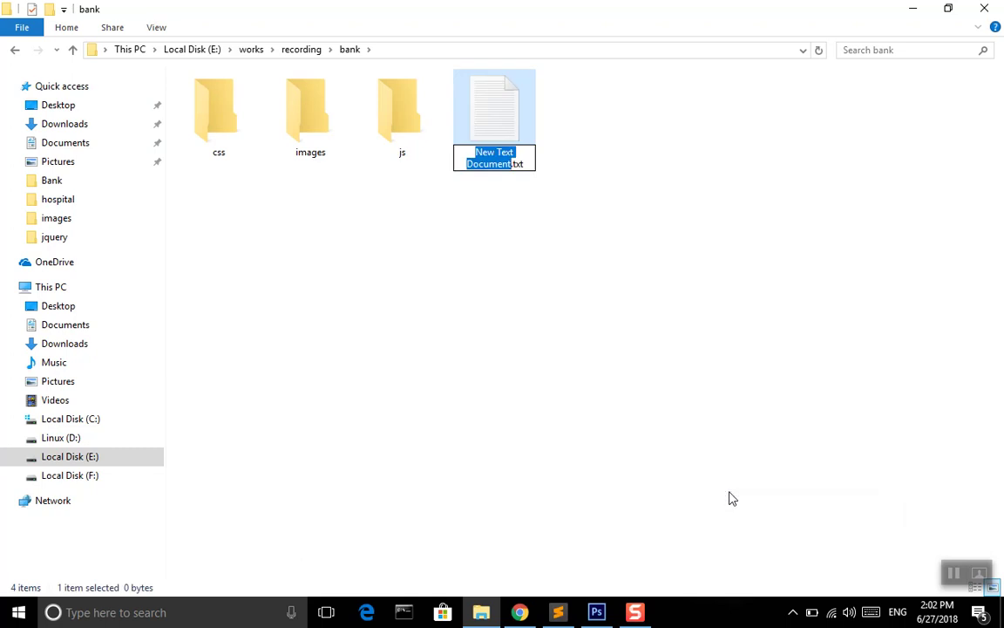
pyautogui.press('BackSpace')
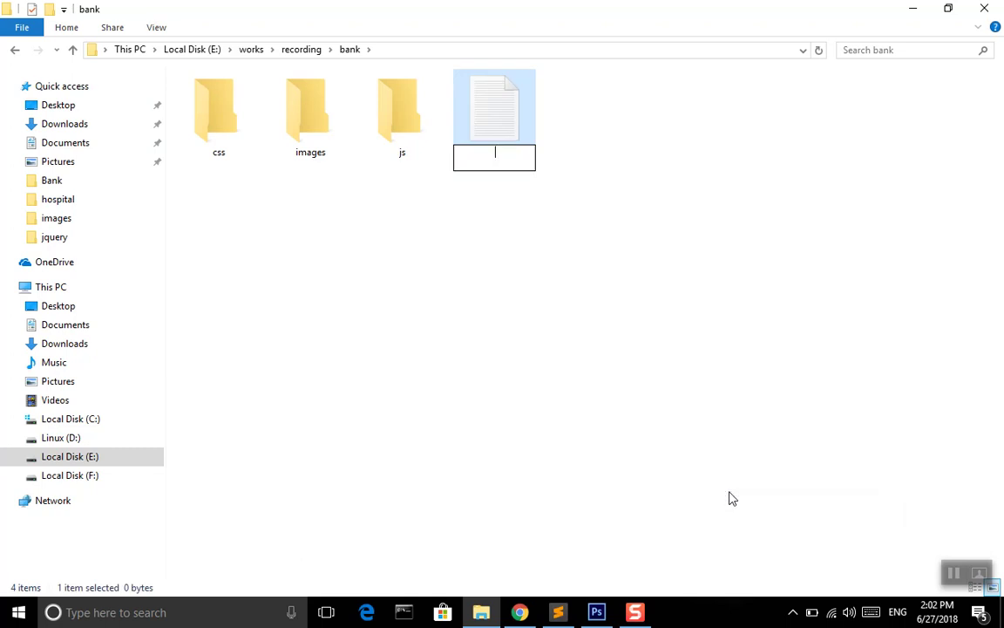
pyautogui.write('home.html')
pyautogui.press('Return')
pyautogui.press('Return')
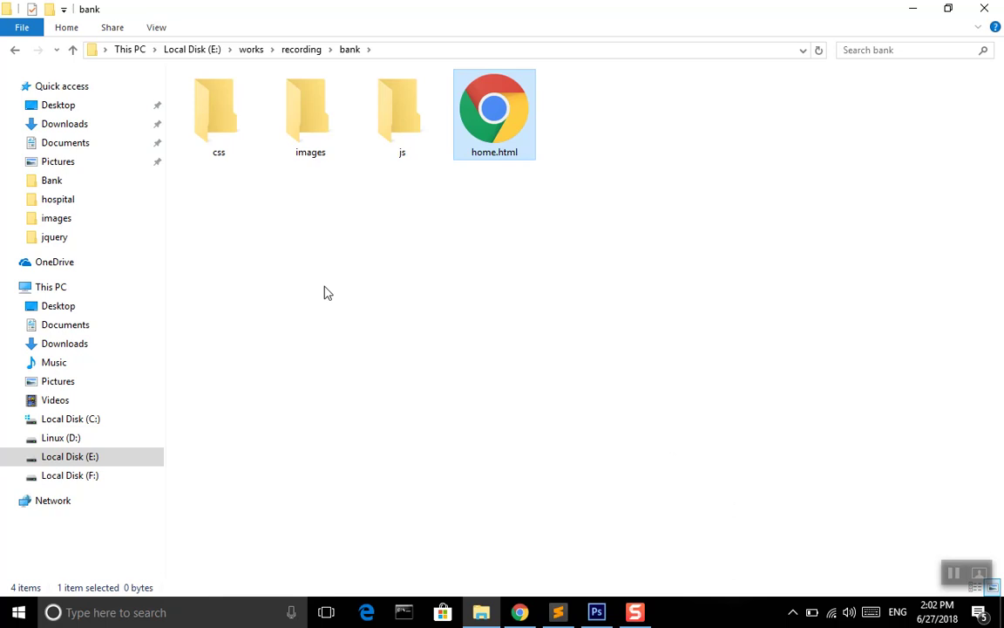
# Step: Copy bootstrap.css from the css folder of bootstrap-3.3.7-dist in the works directory
pyautogui.hotkey('alt', 'Up')
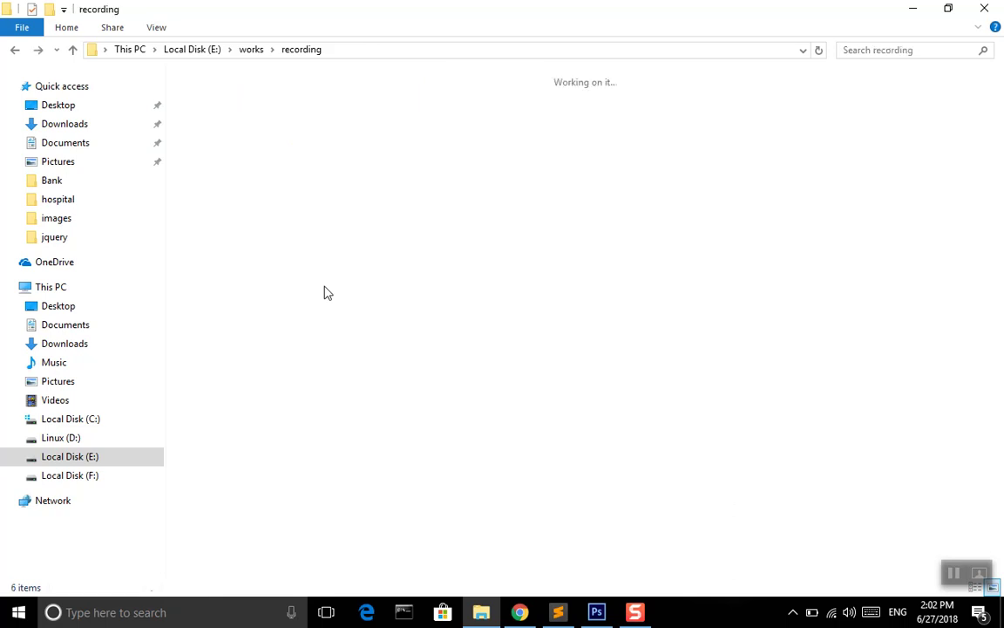
pyautogui.hotkey('alt', 'Up')
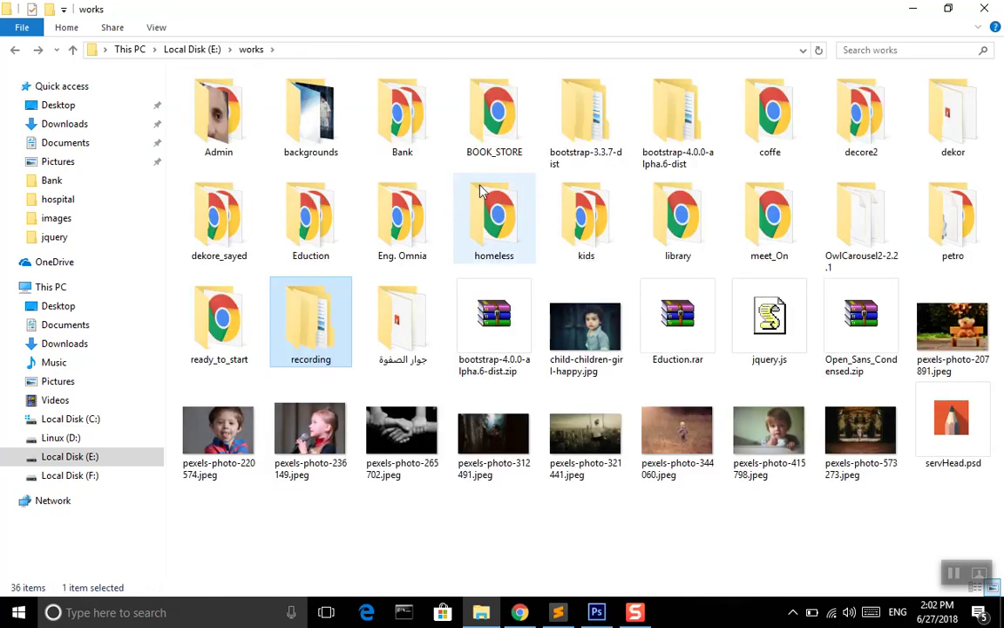
pyautogui.doubleClick(594, 155)
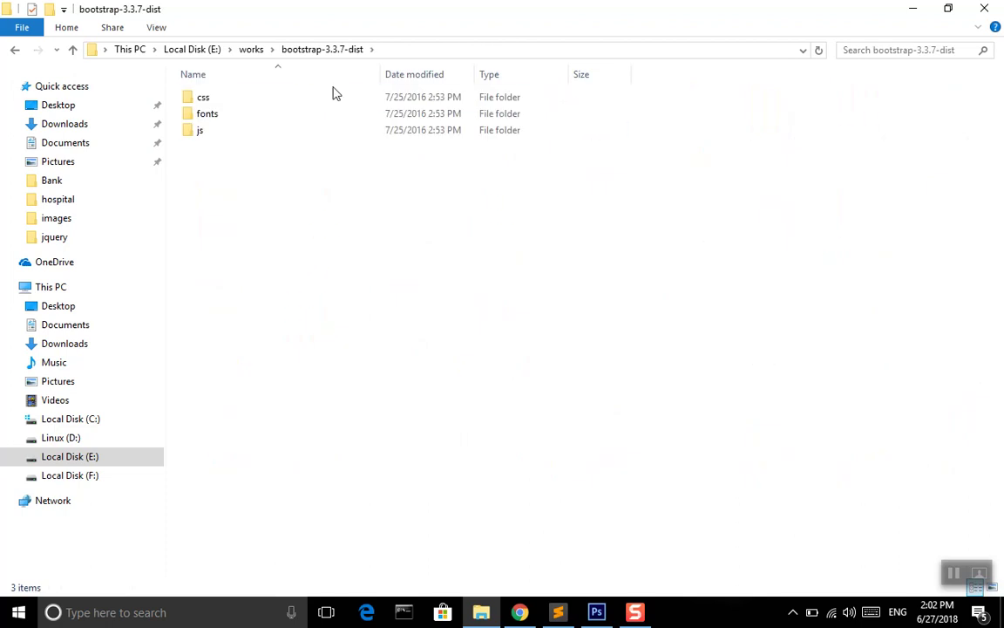
pyautogui.doubleClick(332, 99)
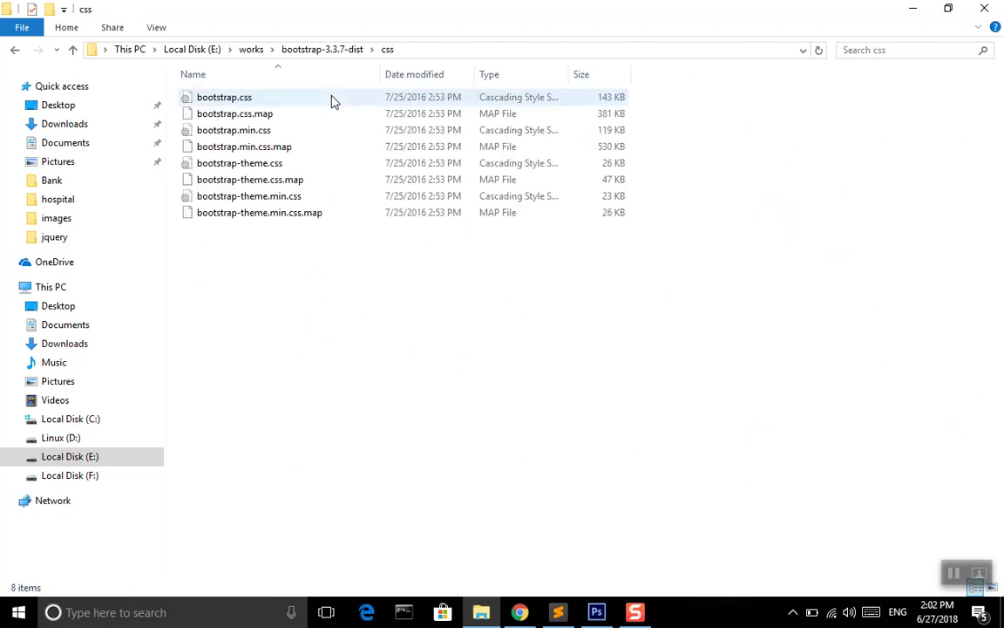
pyautogui.click(300, 102)
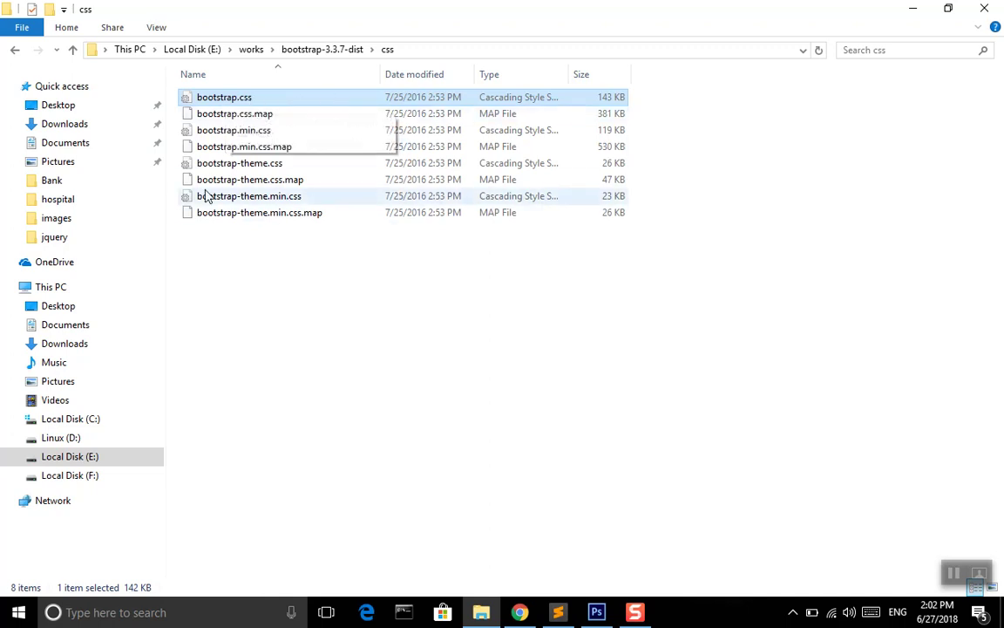
pyautogui.click(258, 135)
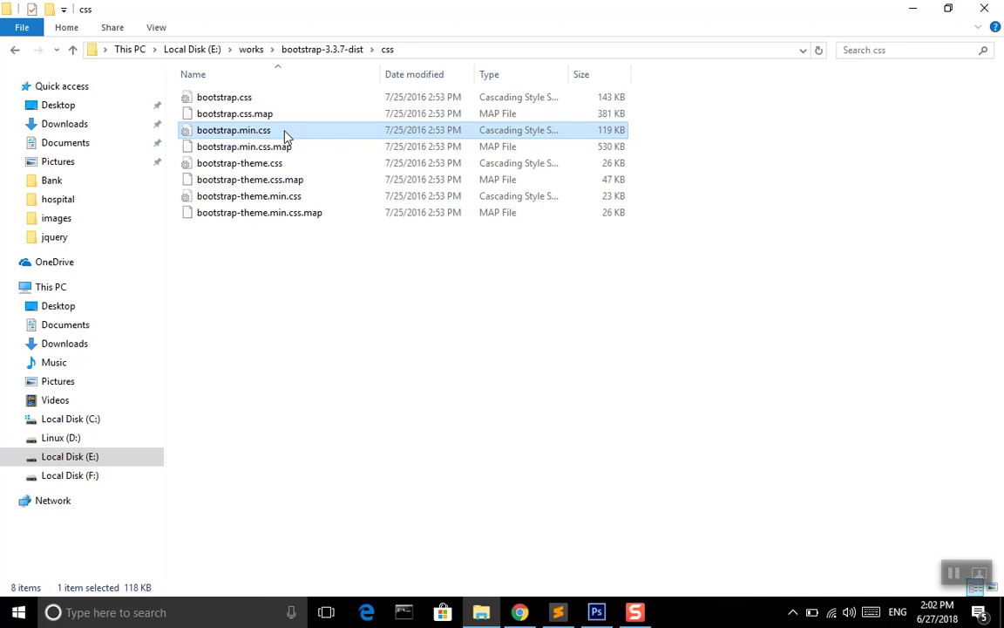
pyautogui.click(266, 98)
# Step: Paste bootstrap.css into the css folder of the bank project under works\recording
pyautogui.press('BackSpace')
pyautogui.press('BackSpace')
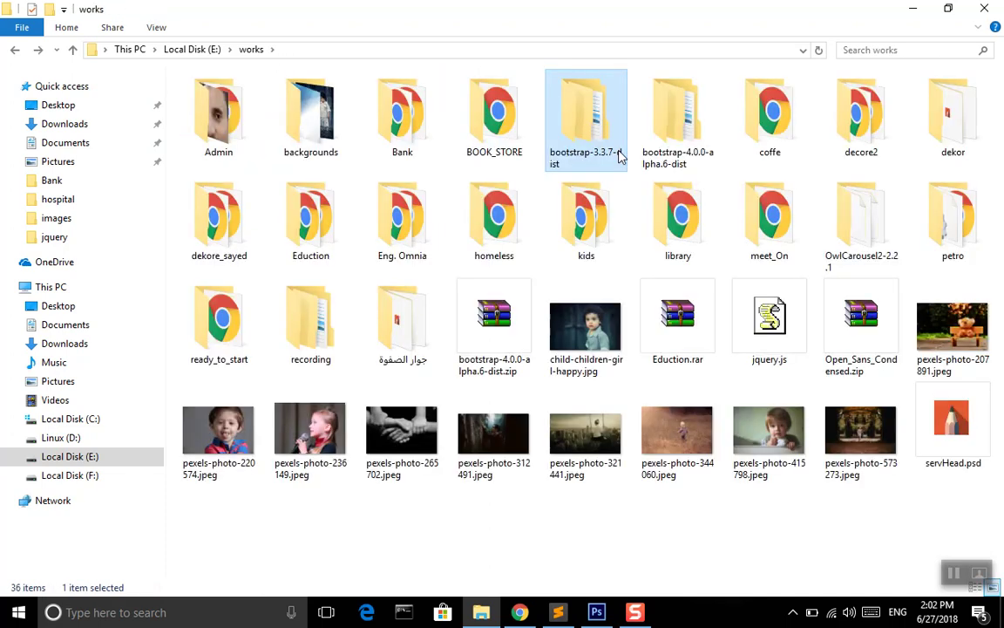
pyautogui.doubleClick(324, 347)
pyautogui.click(229, 117)
pyautogui.doubleClick(229, 117)
pyautogui.click(221, 128)
pyautogui.doubleClick(221, 127)
pyautogui.hotkey('ctrl', 'v')
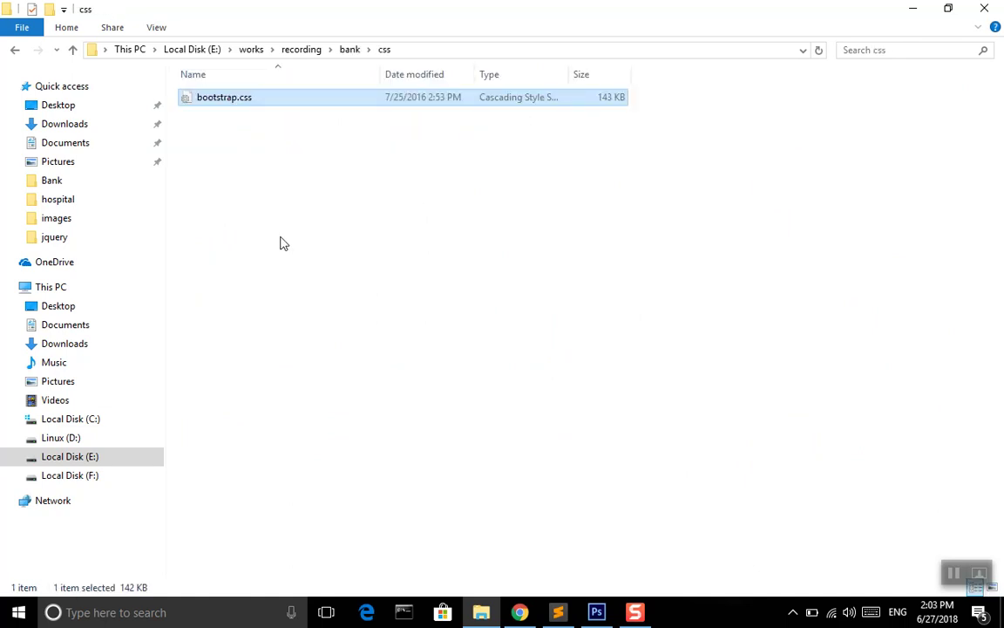
# Step: Copy bootstrap.js, bootstrap.min.js and npm.js from the js folder of bootstrap-3.3.7-dist
pyautogui.press('BackSpace')
pyautogui.press('BackSpace')
pyautogui.press('BackSpace')
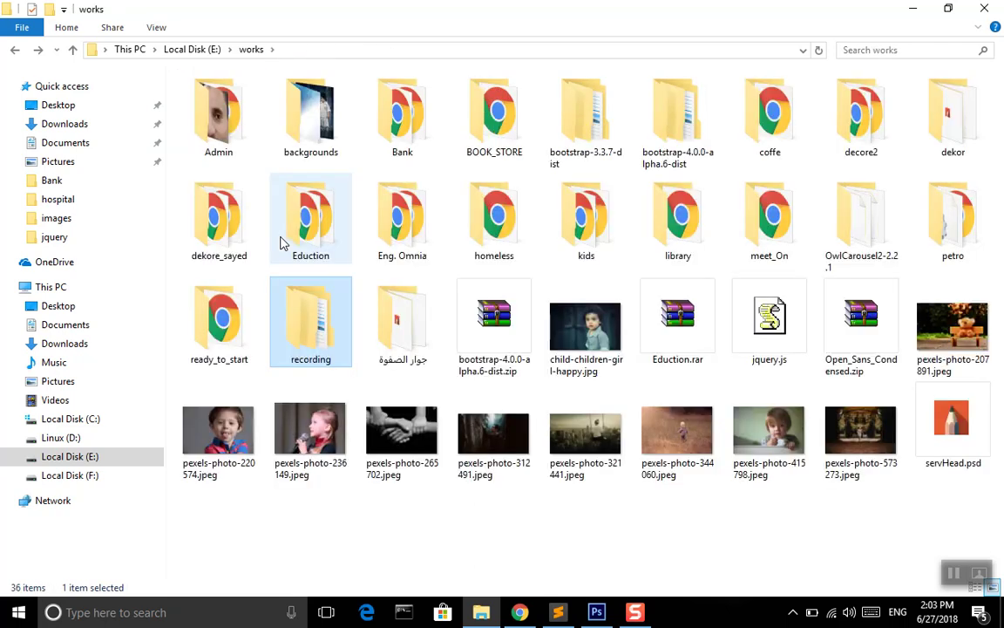
pyautogui.doubleClick(567, 139)
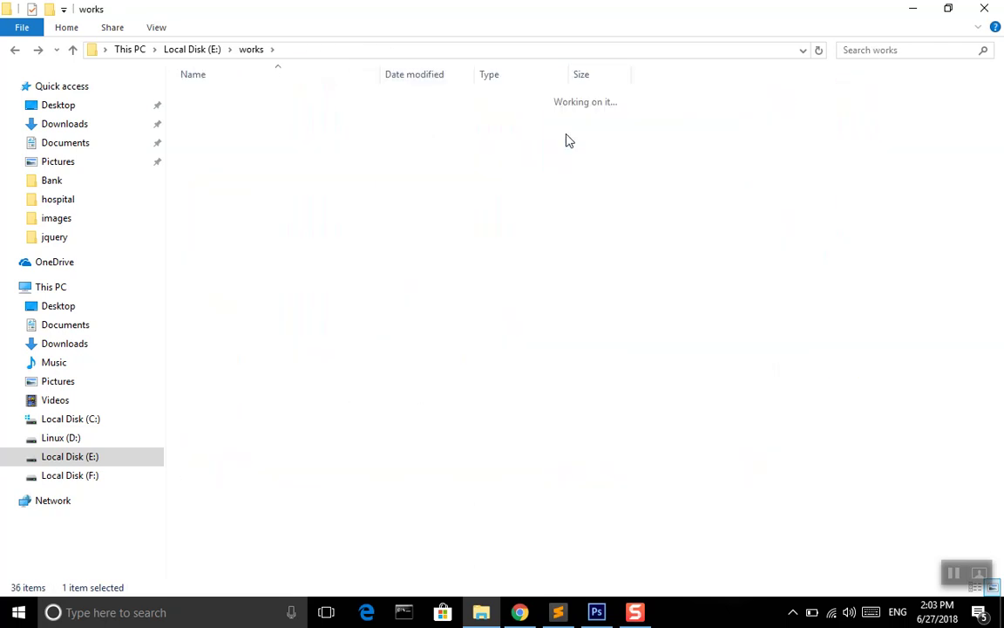
pyautogui.doubleClick(332, 131)
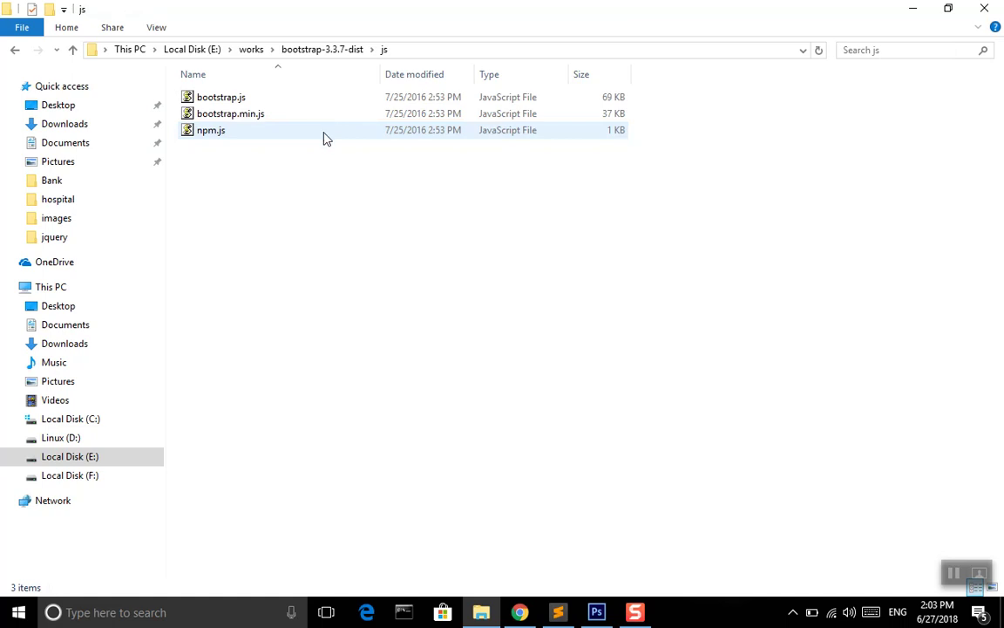
pyautogui.moveTo(275, 166); pyautogui.dragTo(247, 92)
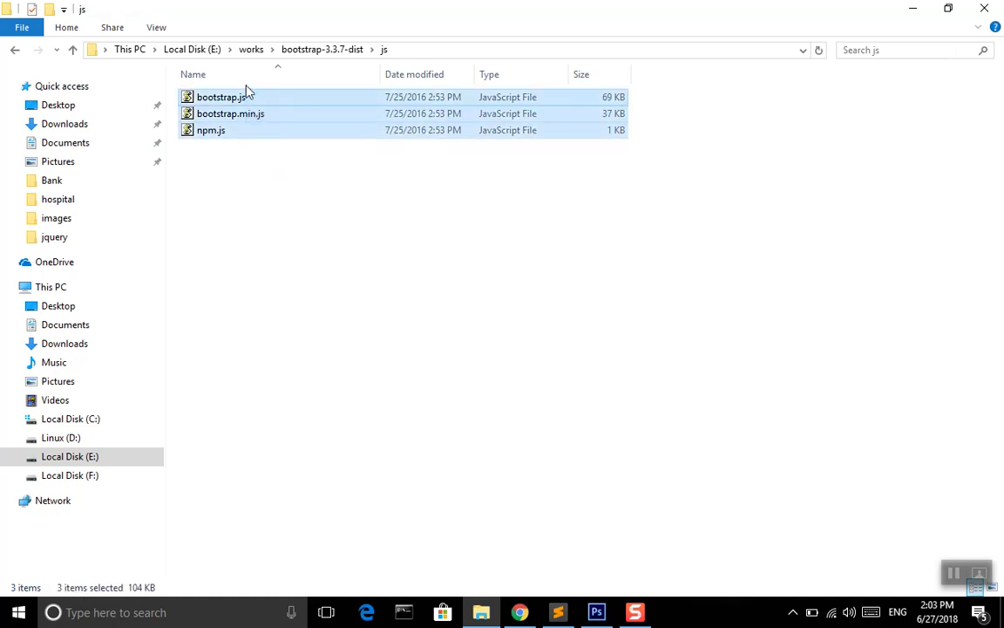
# Step: Paste the three copied JavaScript files into the bank project's js folder and return to the bank folder
pyautogui.hotkey('alt', 'Up')
pyautogui.hotkey('alt', 'Up')
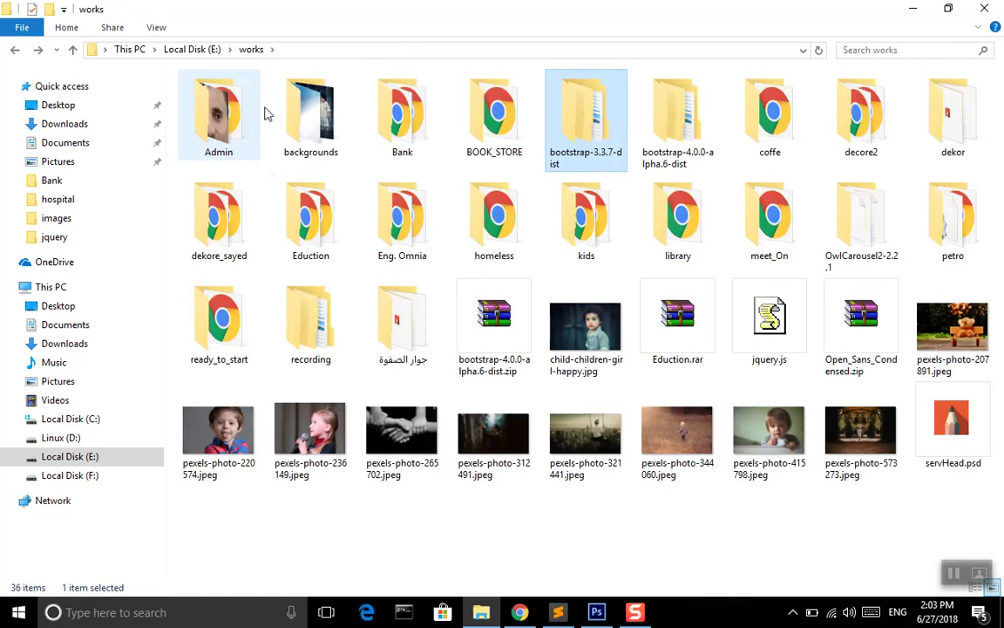
pyautogui.doubleClick(318, 356)
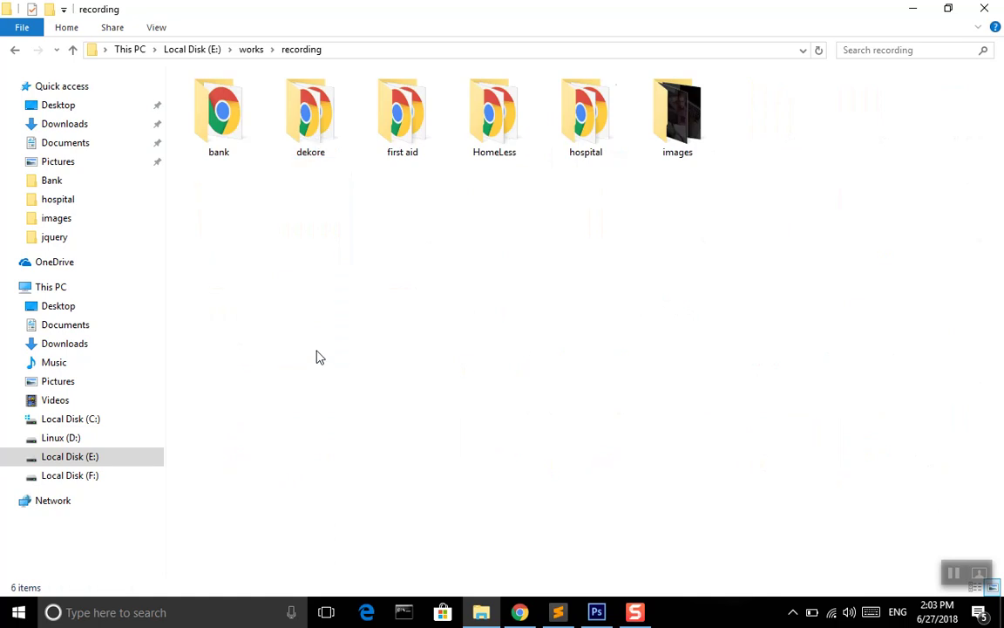
pyautogui.doubleClick(206, 132)
pyautogui.click(394, 142)
pyautogui.doubleClick(394, 142)
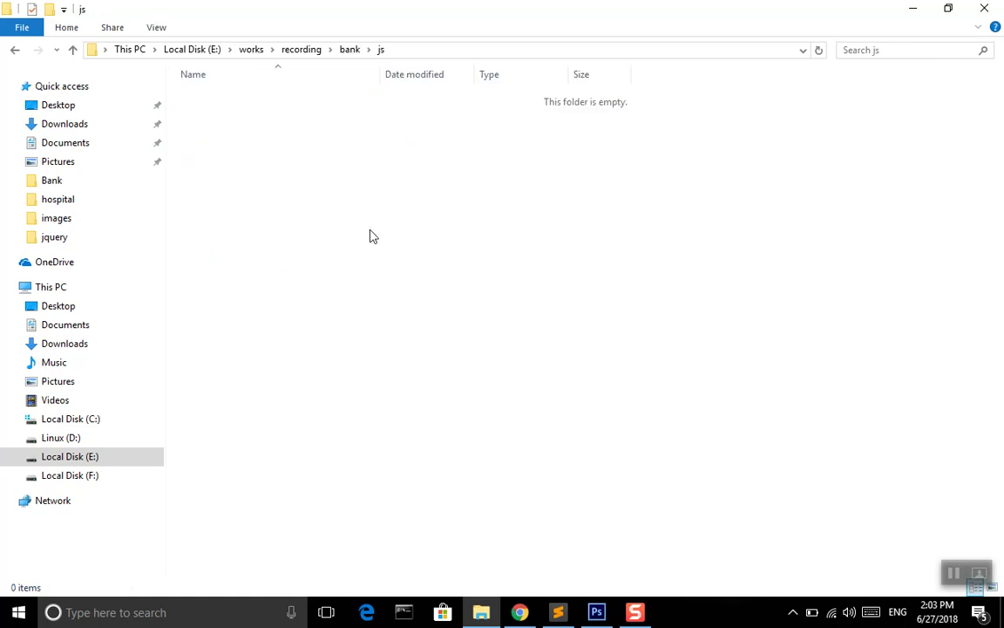
pyautogui.hotkey('ctrl', 'v')
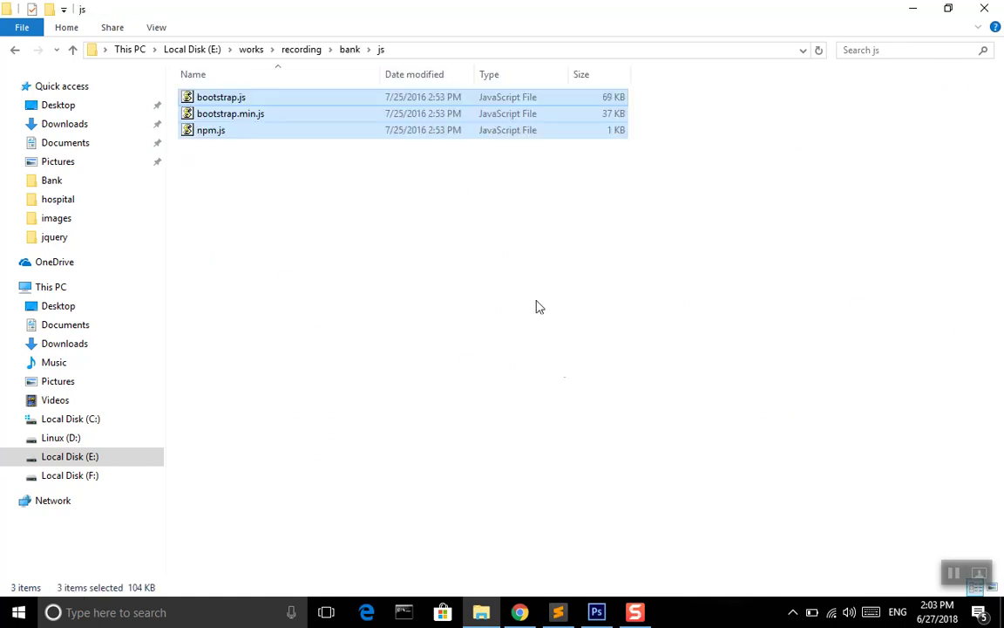
pyautogui.click(305, 211)
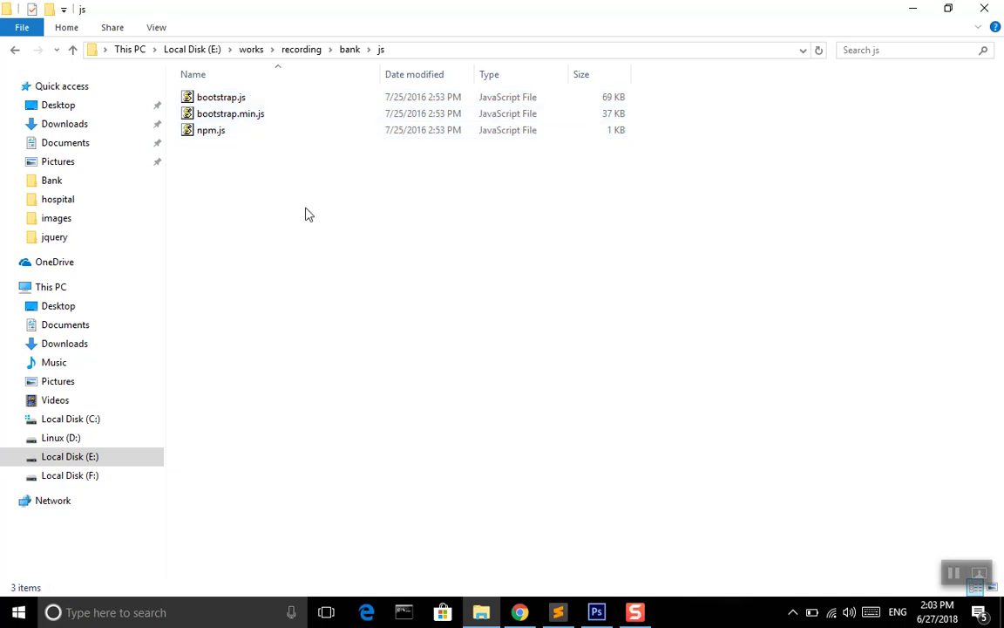
pyautogui.press('BackSpace')
pyautogui.doubleClick(242, 155)
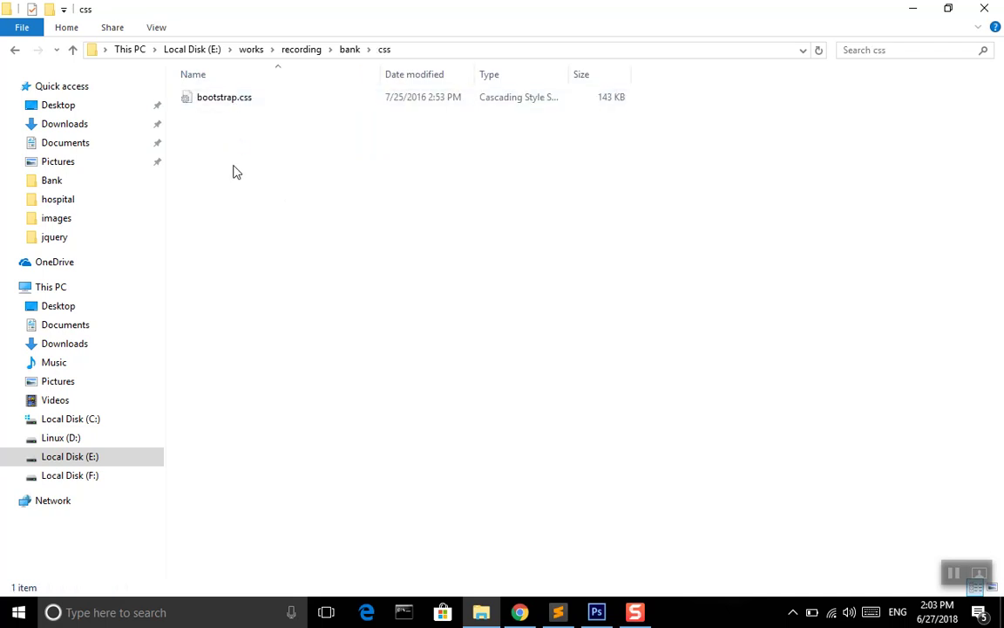
pyautogui.press('BackSpace')
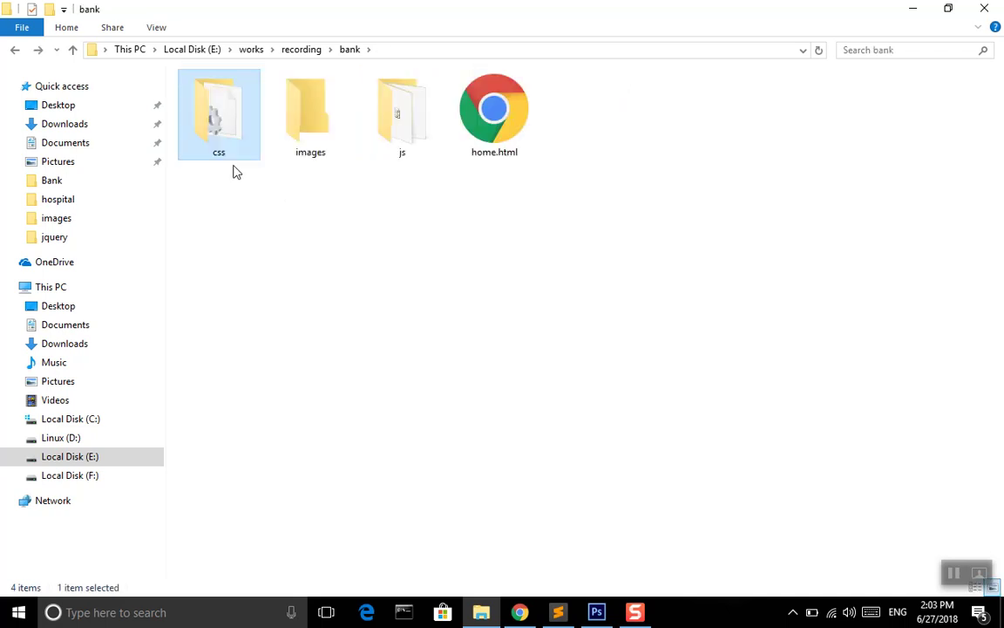
# Step: Copy owl.carousel.css and owl.theme.default.css from the dist\assets folder of OwlCarousel2-2.2.1 in works into its dist folder
pyautogui.press('BackSpace')
pyautogui.press('BackSpace')
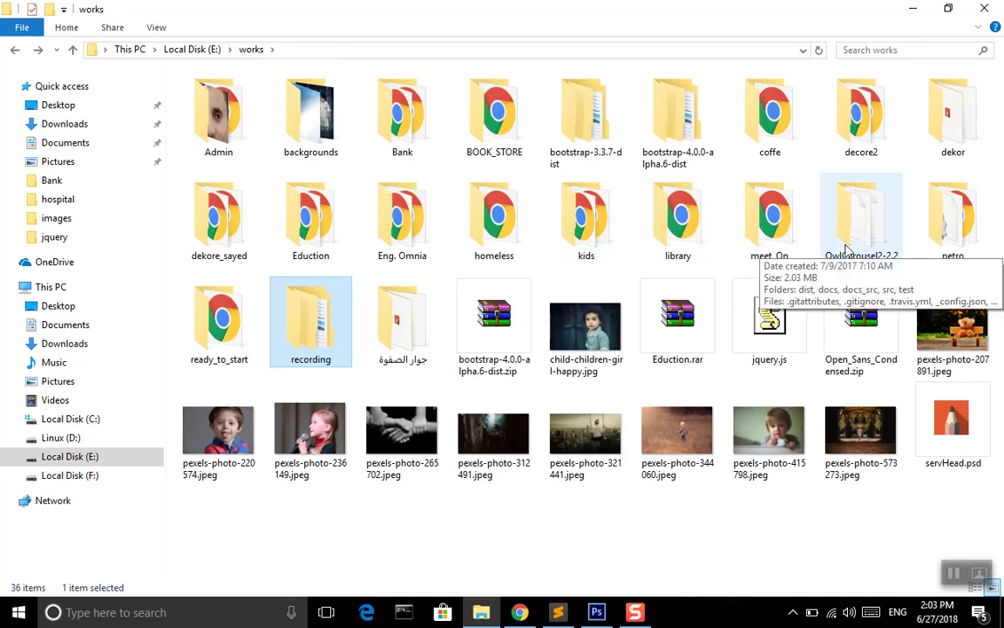
pyautogui.click(764, 257)
pyautogui.click(845, 246)
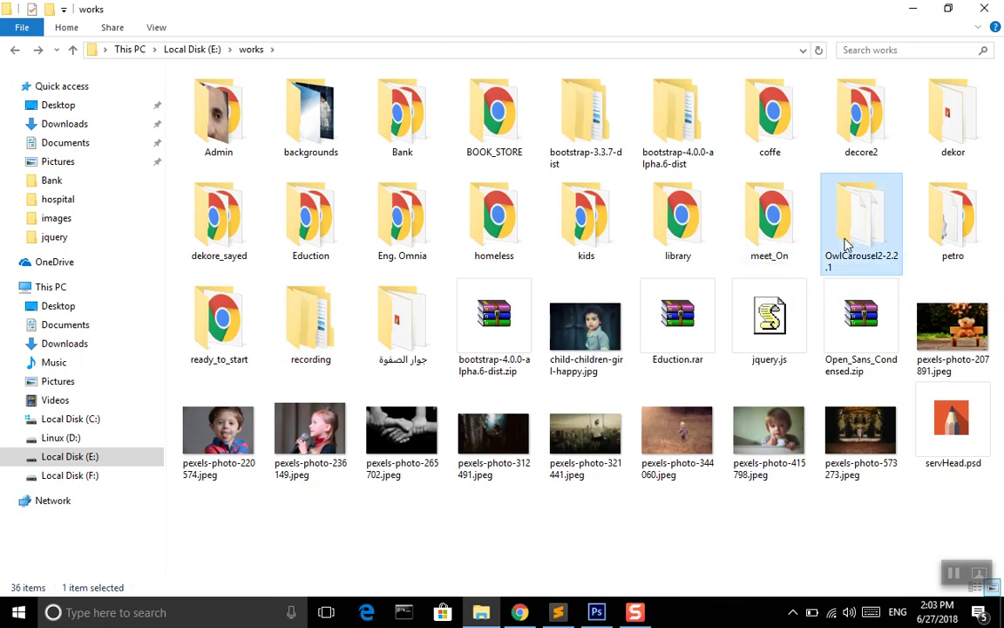
pyautogui.doubleClick(846, 246)
pyautogui.doubleClick(352, 95)
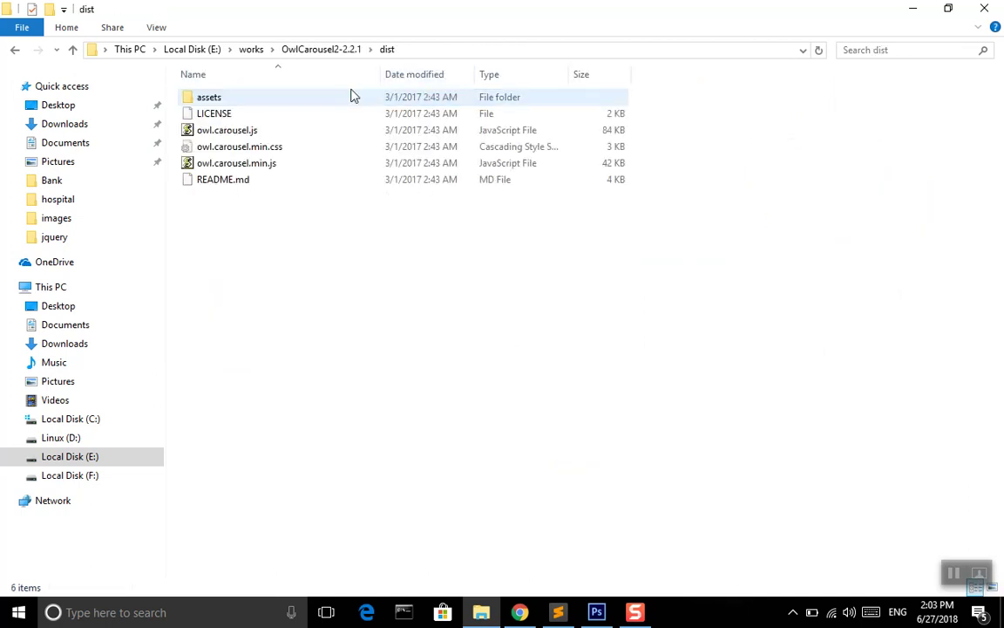
pyautogui.click(315, 132)
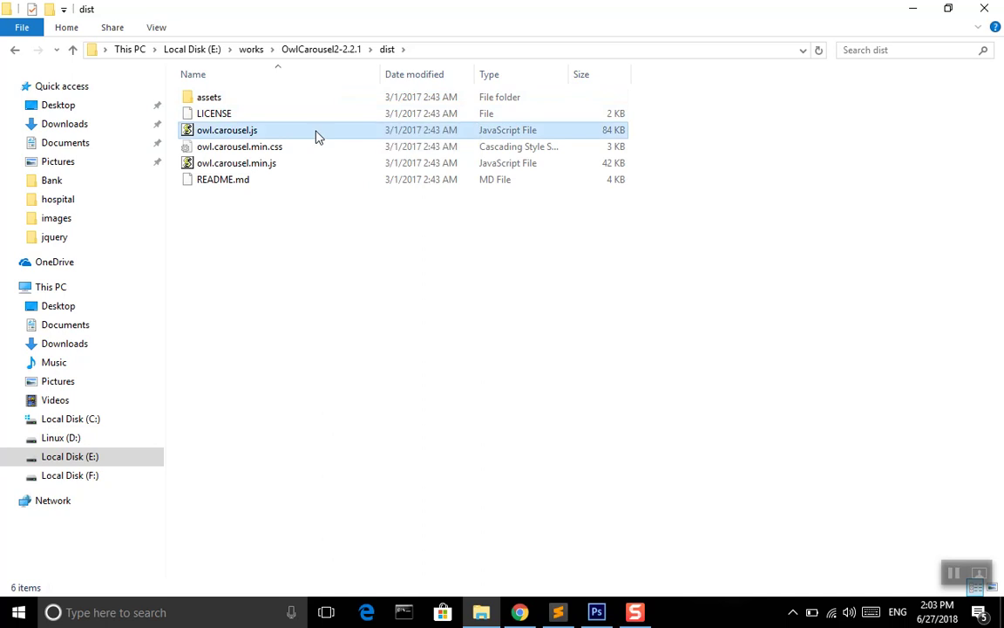
pyautogui.doubleClick(274, 97)
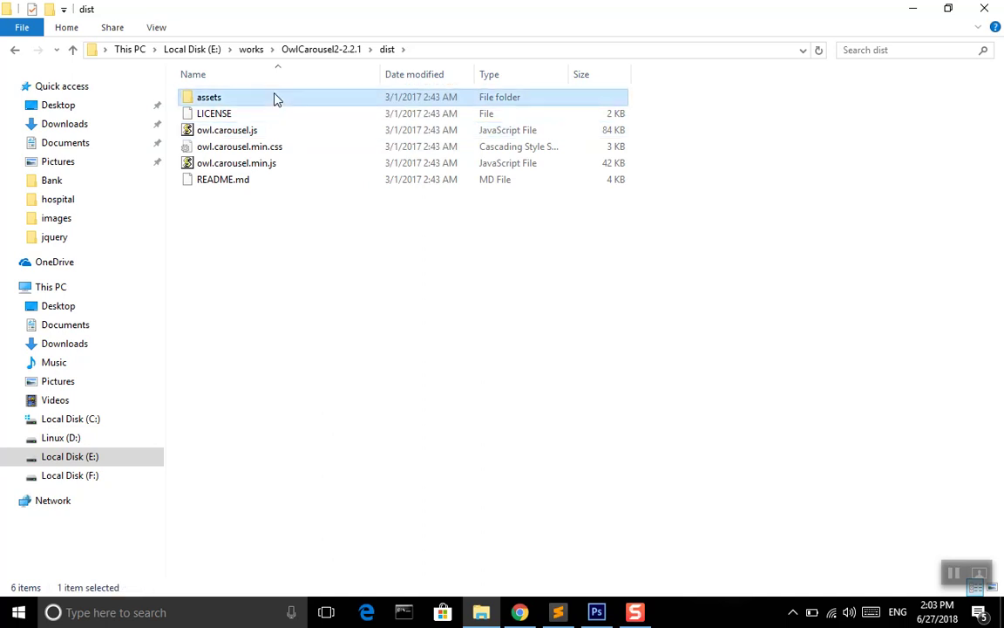
pyautogui.click(297, 117)
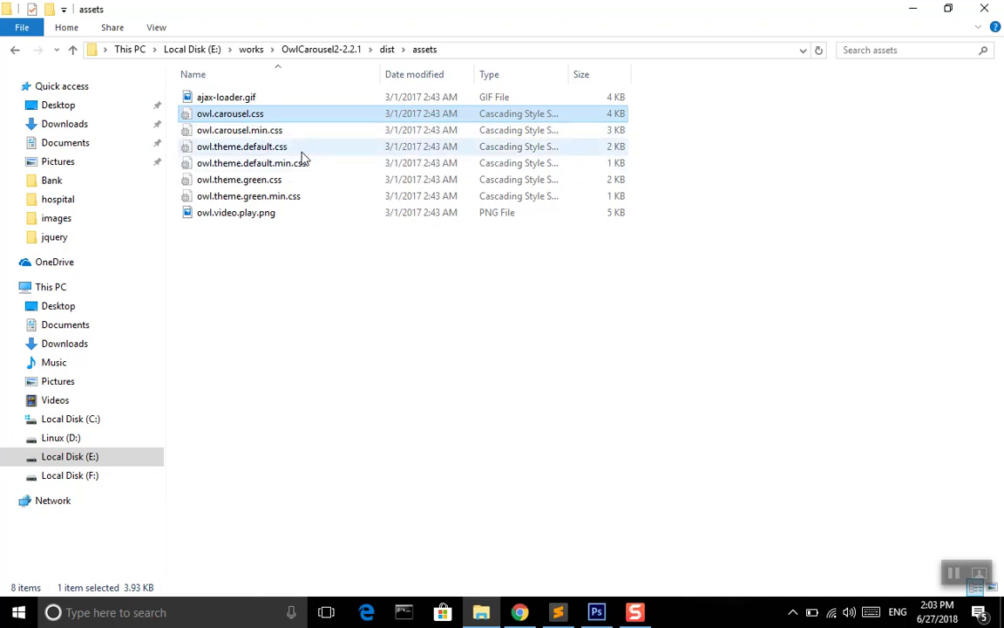
pyautogui.keyDown('ctrl'); pyautogui.click(301, 153); pyautogui.keyUp('ctrl')
pyautogui.press('BackSpace')
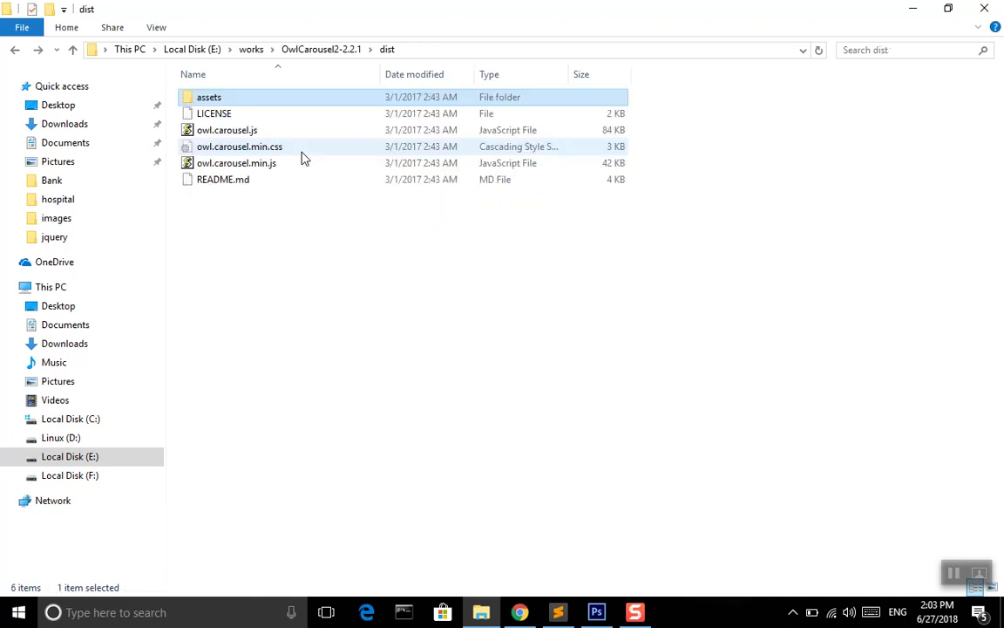
pyautogui.hotkey('ctrl', 'v')
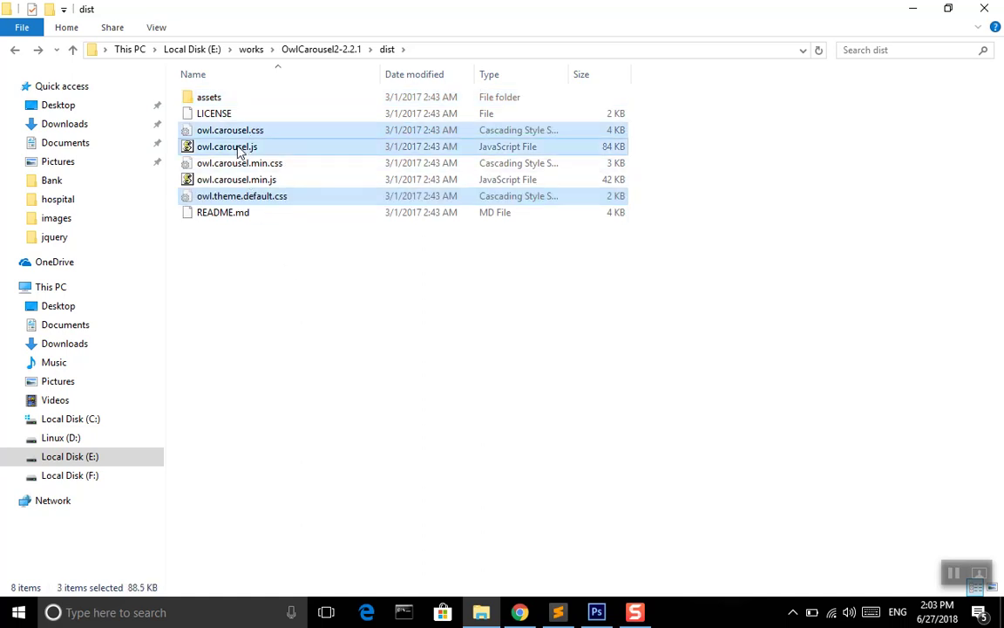
# Step: Transfer owl.carousel.css, owl.carousel.js and owl.theme.default.css from the OwlCarousel dist folder into the bank folder under works\recording
pyautogui.press('BackSpace')
pyautogui.press('BackSpace')
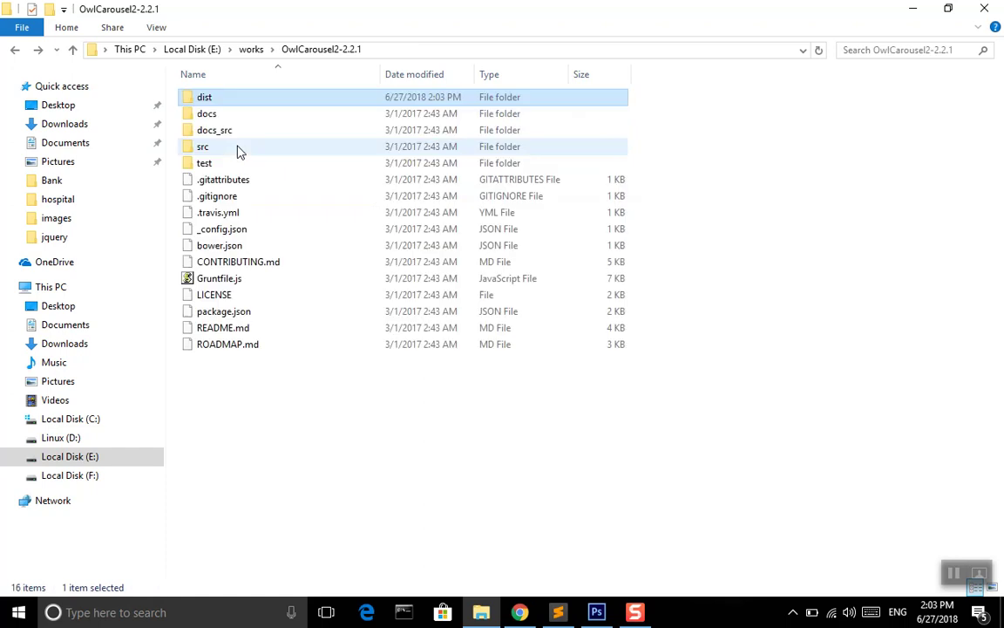
pyautogui.click(250, 346)
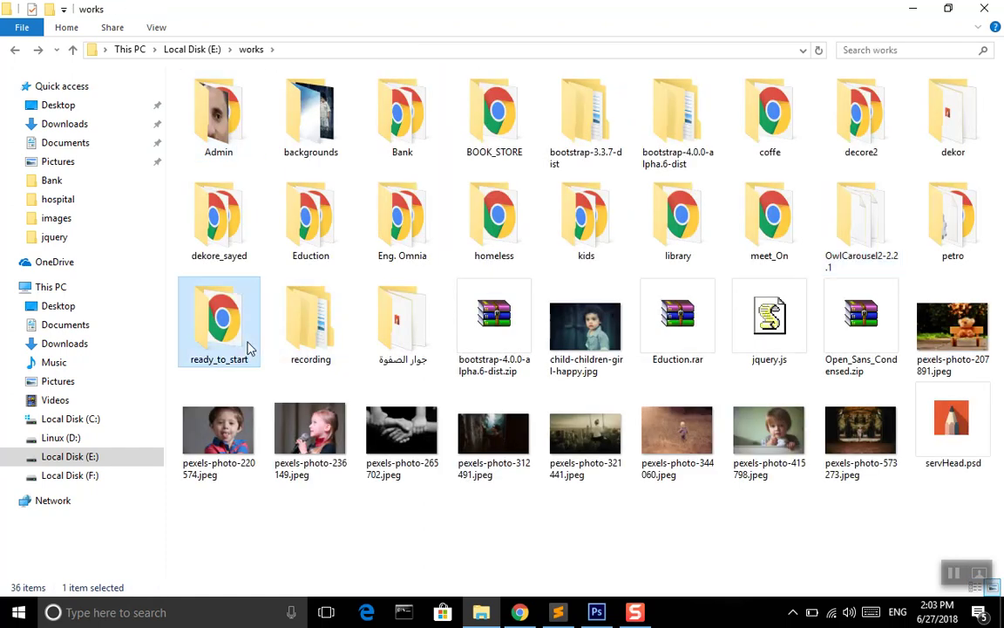
pyautogui.doubleClick(325, 342)
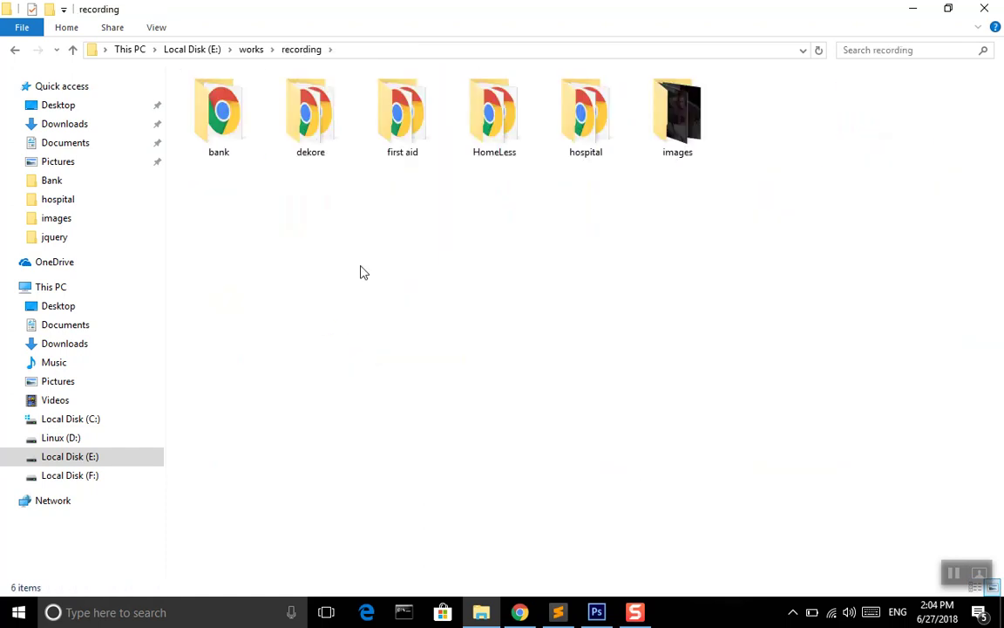
pyautogui.click(229, 139)
pyautogui.doubleClick(229, 140)
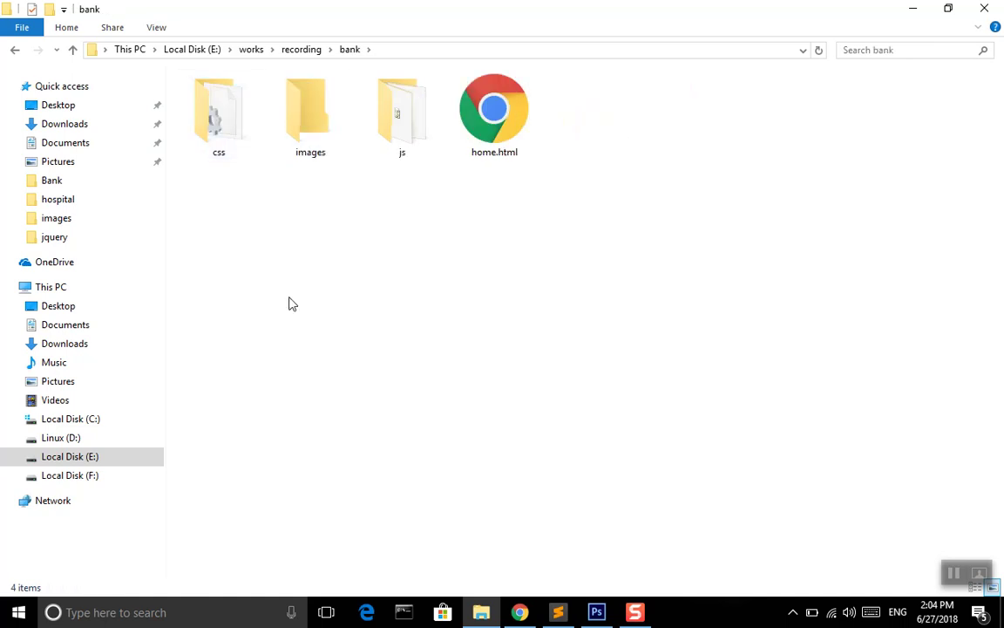
pyautogui.hotkey('ctrl', 'v')
pyautogui.click(523, 284)
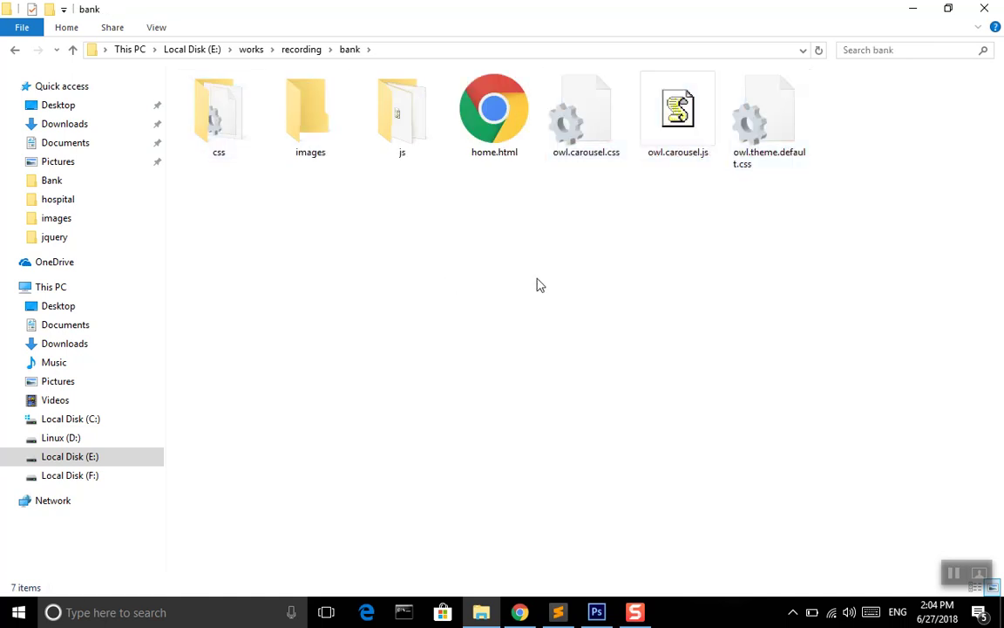
# Step: Move owl.carousel.js from the bank folder into its js subfolder
pyautogui.click(676, 150)
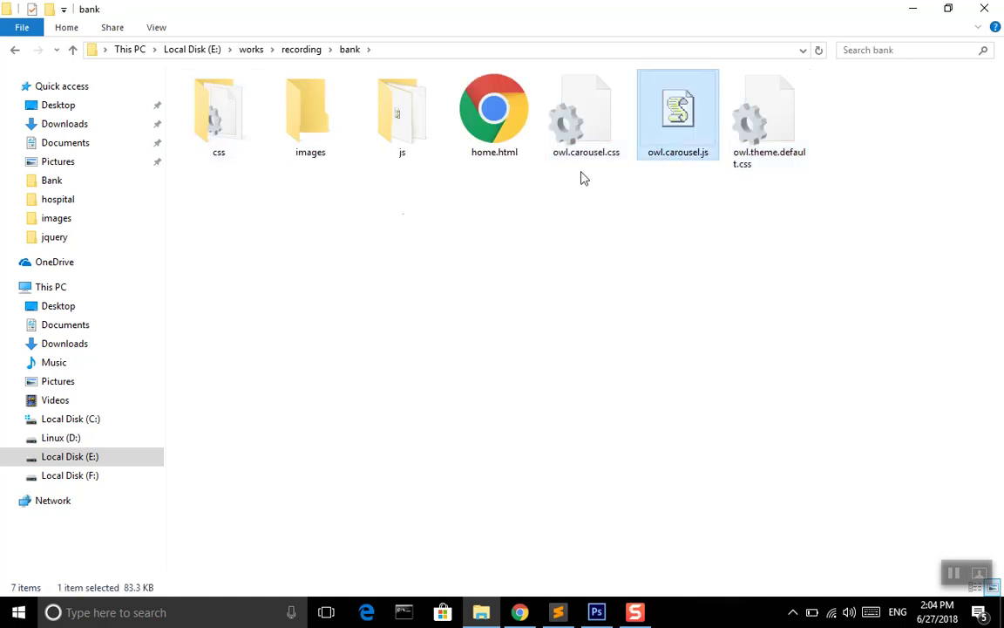
pyautogui.doubleClick(406, 103)
pyautogui.hotkey('ctrl', 'v')
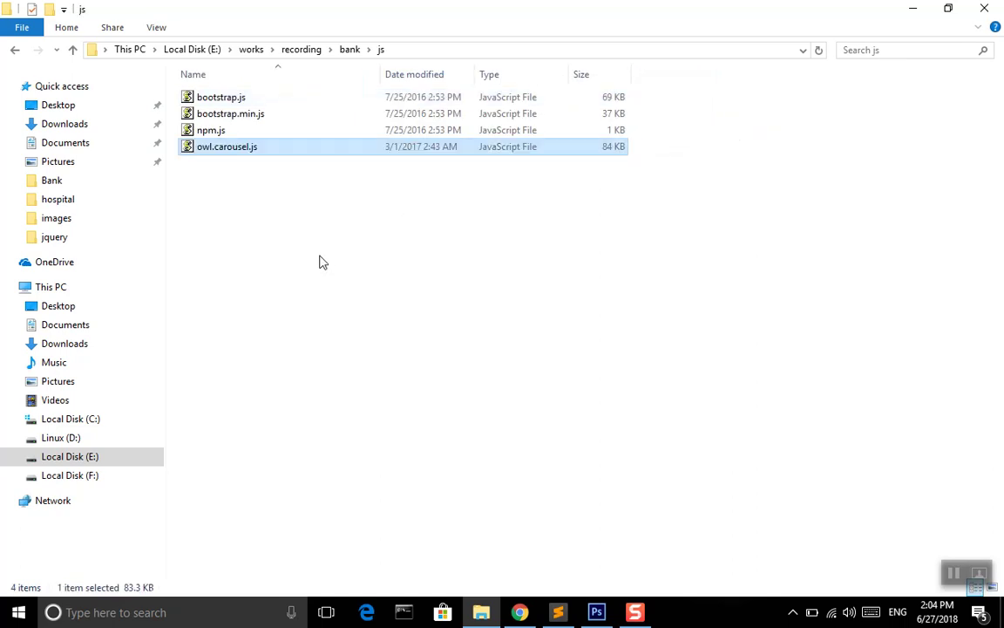
# Step: Move owl.carousel.css and owl.theme.default.css into the bank project's css folder and return to the bank folder
pyautogui.press('BackSpace')
pyautogui.moveTo(740, 204); pyautogui.dragTo(578, 135)
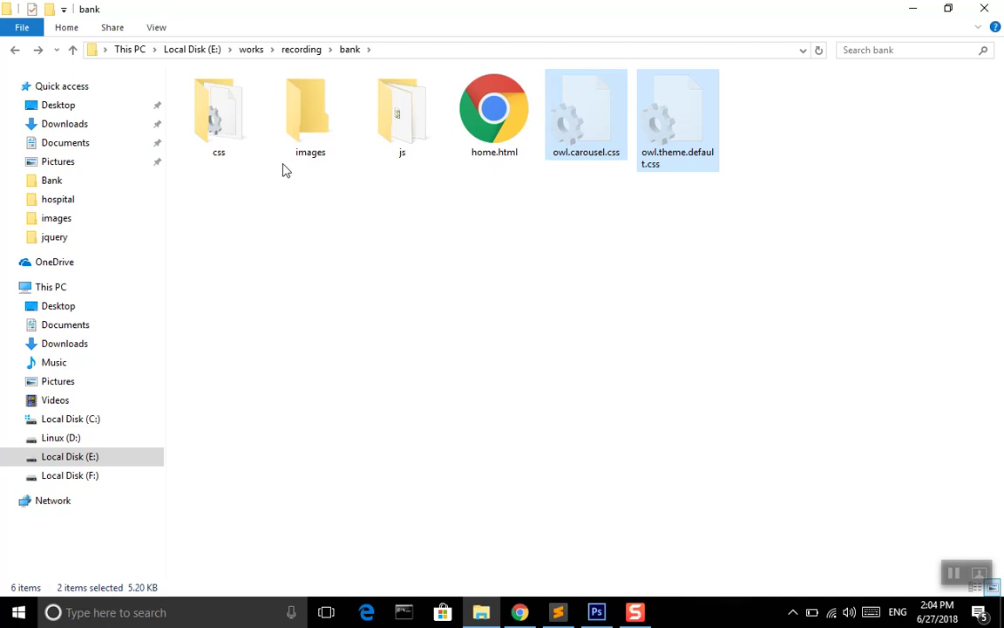
pyautogui.doubleClick(219, 122)
pyautogui.hotkey('ctrl', 'v')
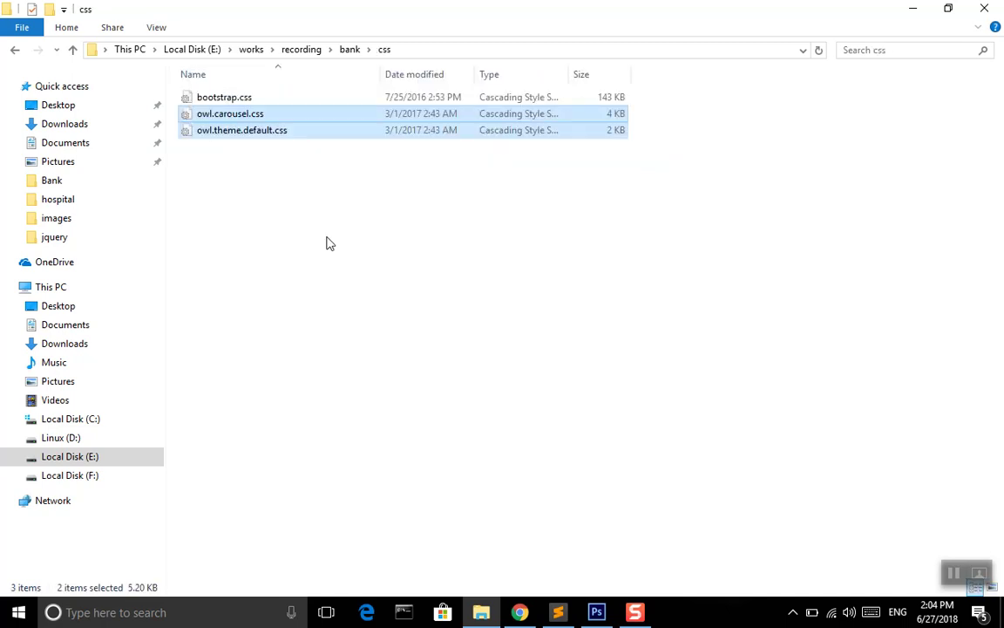
pyautogui.click(375, 210)
pyautogui.press('BackSpace')
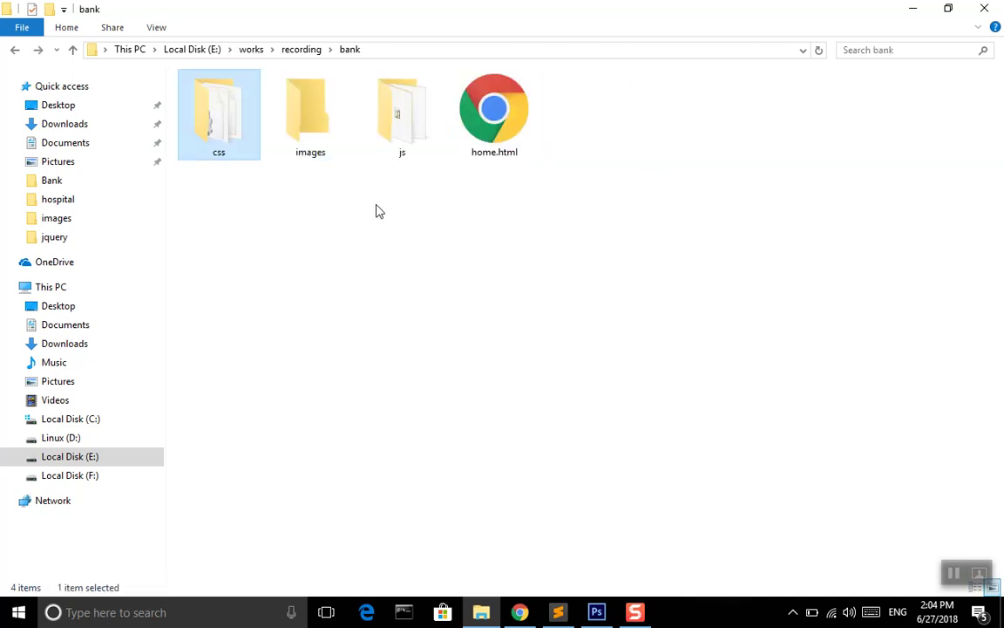
# Step: Copy all the files in the images folder under works\recording
pyautogui.click(329, 161)
pyautogui.press('BackSpace')
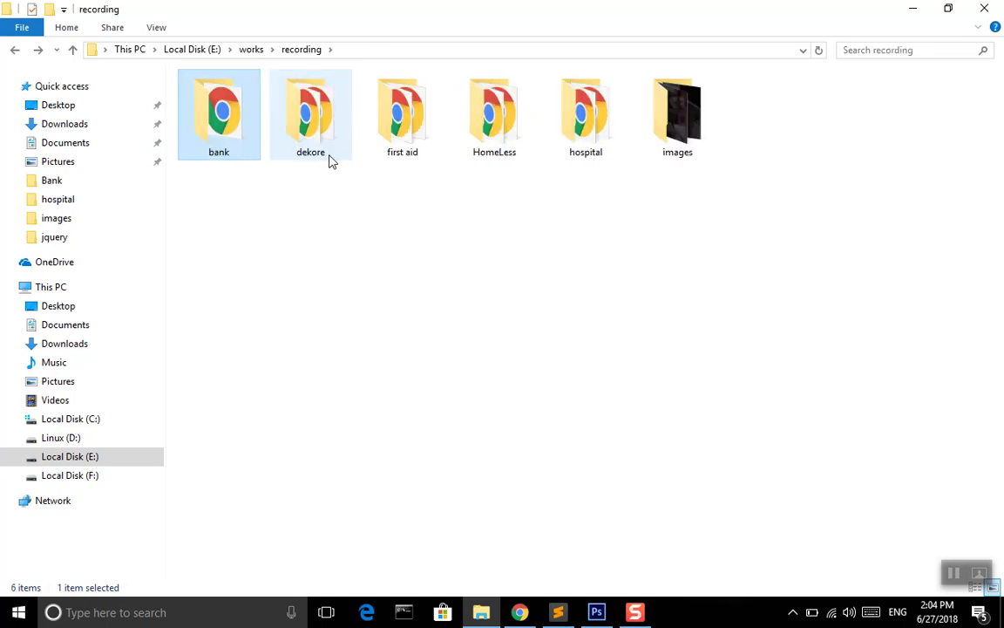
pyautogui.doubleClick(680, 133)
pyautogui.press('BackSpace')
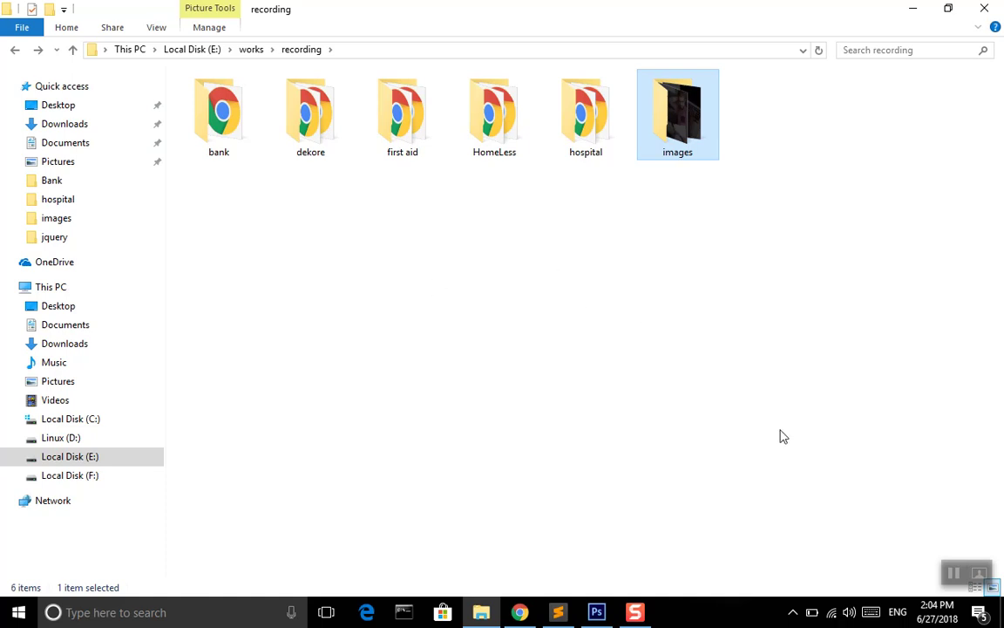
pyautogui.press('BackSpace')
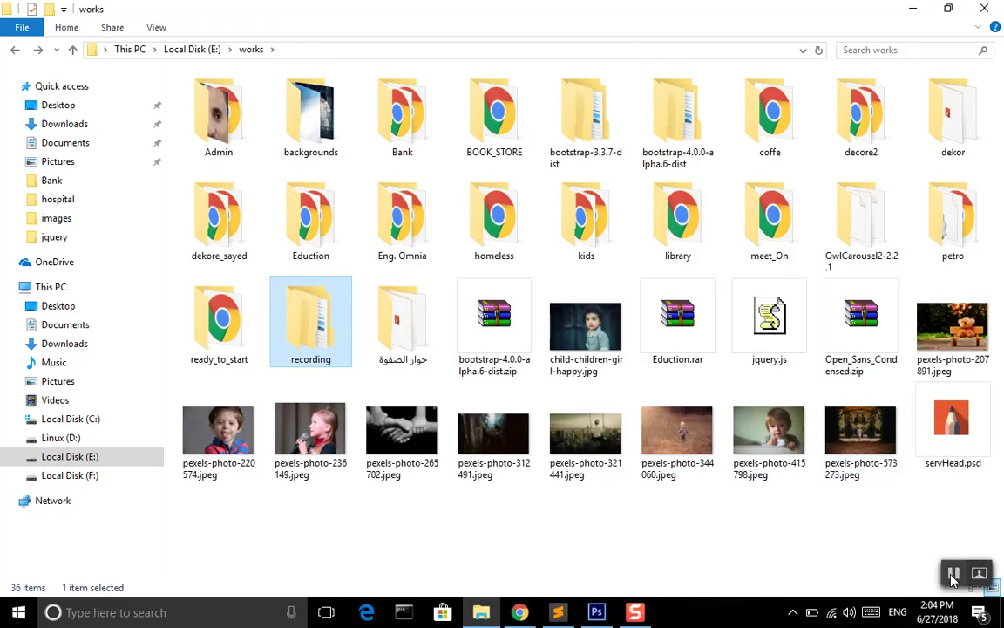
pyautogui.hotkey('alt', 'Right')
pyautogui.hotkey('alt', 'Right')
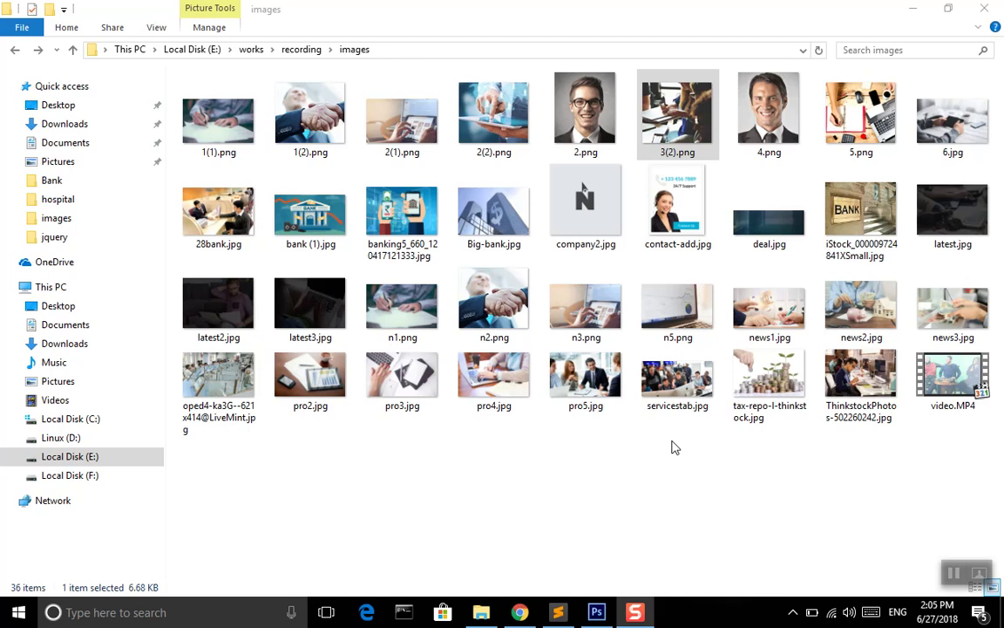
pyautogui.press('BackSpace')
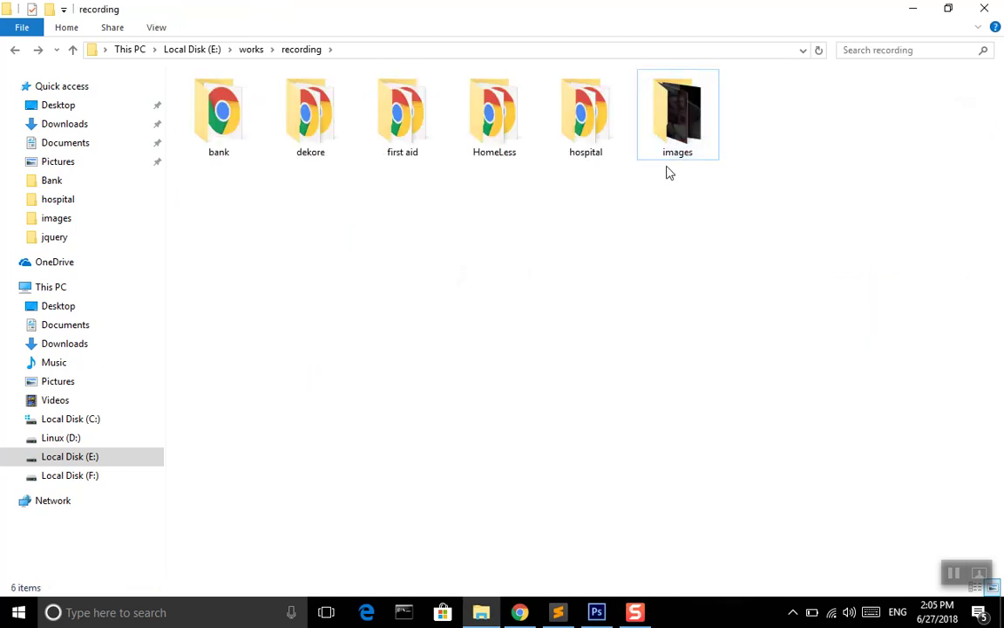
# Step: Paste the copied image and video files into the bank project's images folder and return to the bank folder
pyautogui.press('BackSpace')
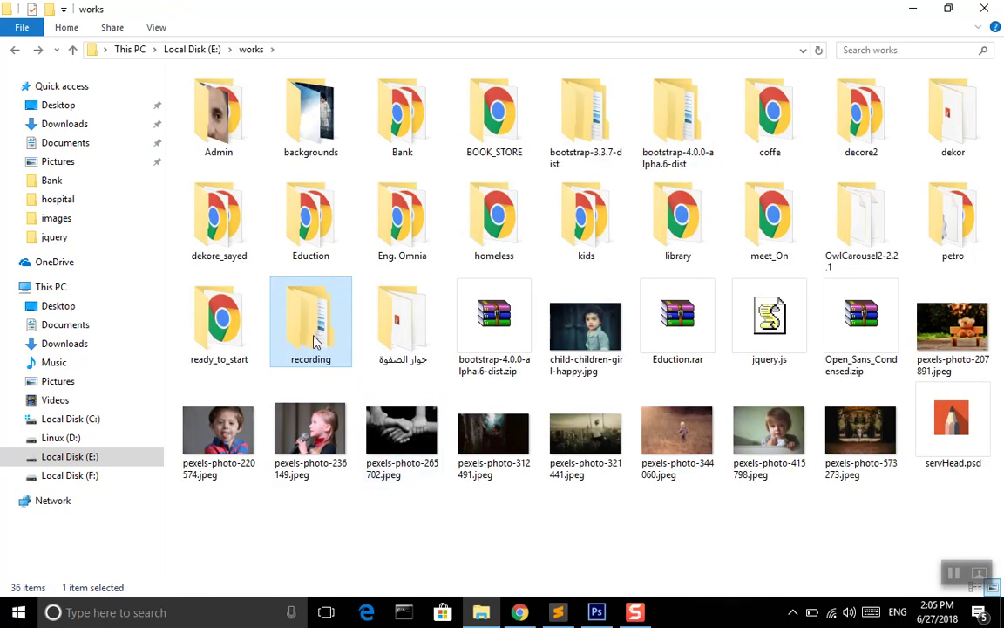
pyautogui.doubleClick(284, 307)
pyautogui.doubleClick(224, 115)
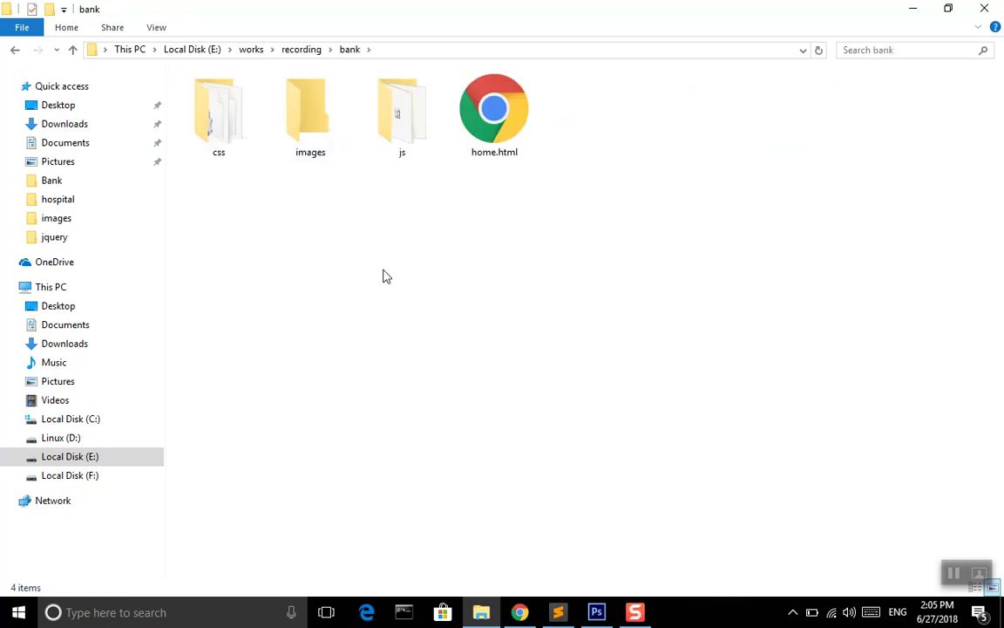
pyautogui.click(322, 142)
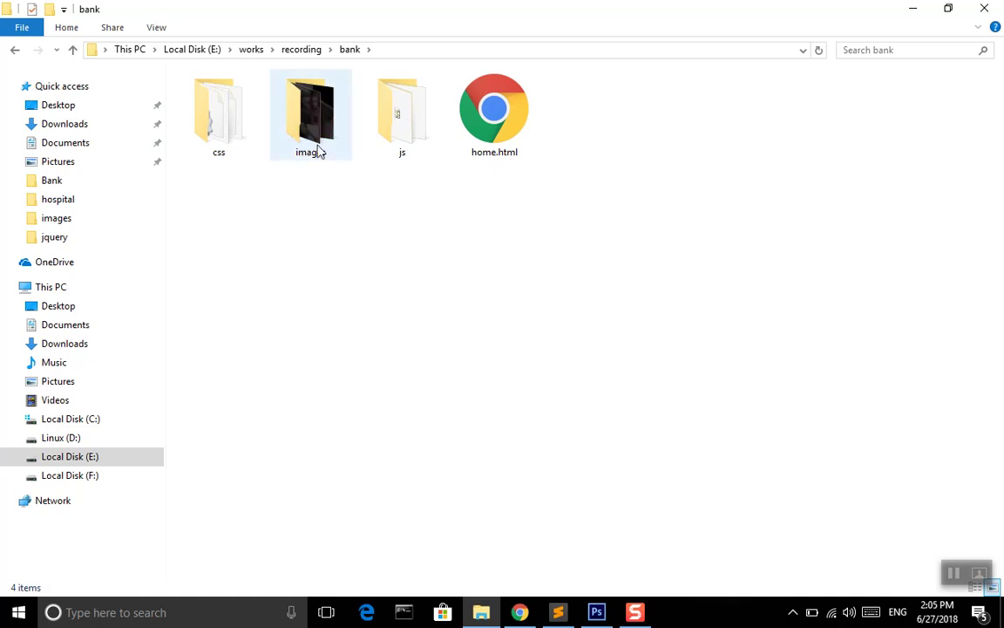
pyautogui.doubleClick(321, 154)
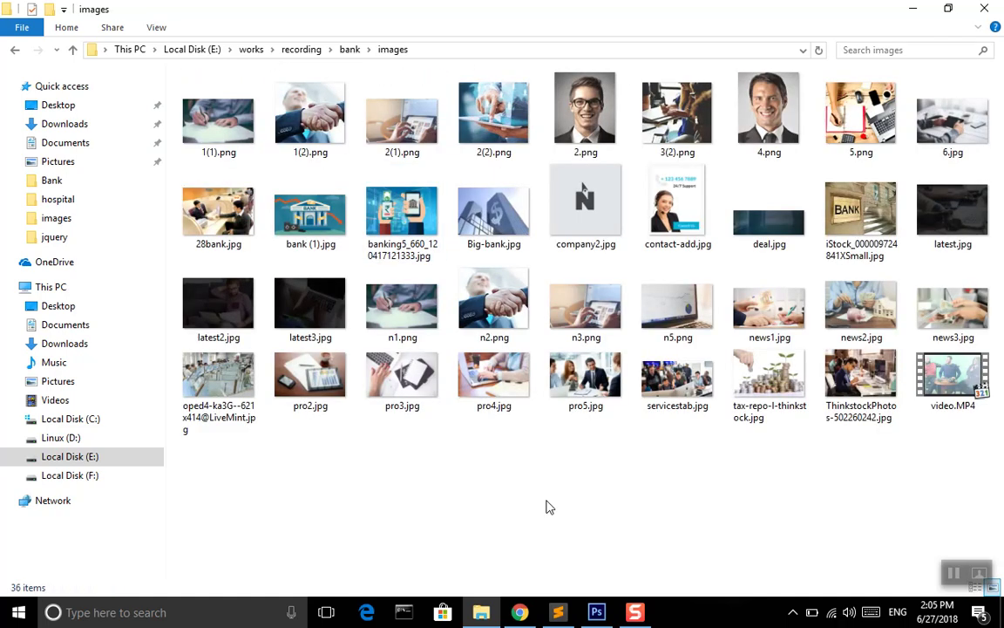
pyautogui.press('BackSpace')
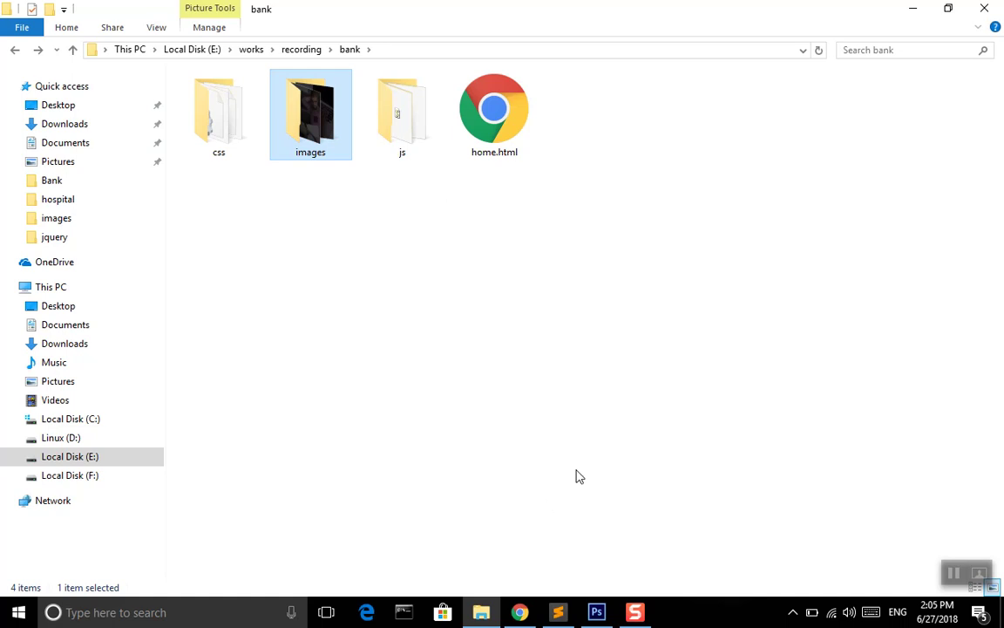
# Step: Switch to Sublime Text and open the bank folder from works\recording on Local Disk (E:) as the project folder
pyautogui.click(558, 612)
pyautogui.click(13, 26)
pyautogui.click(54, 79)
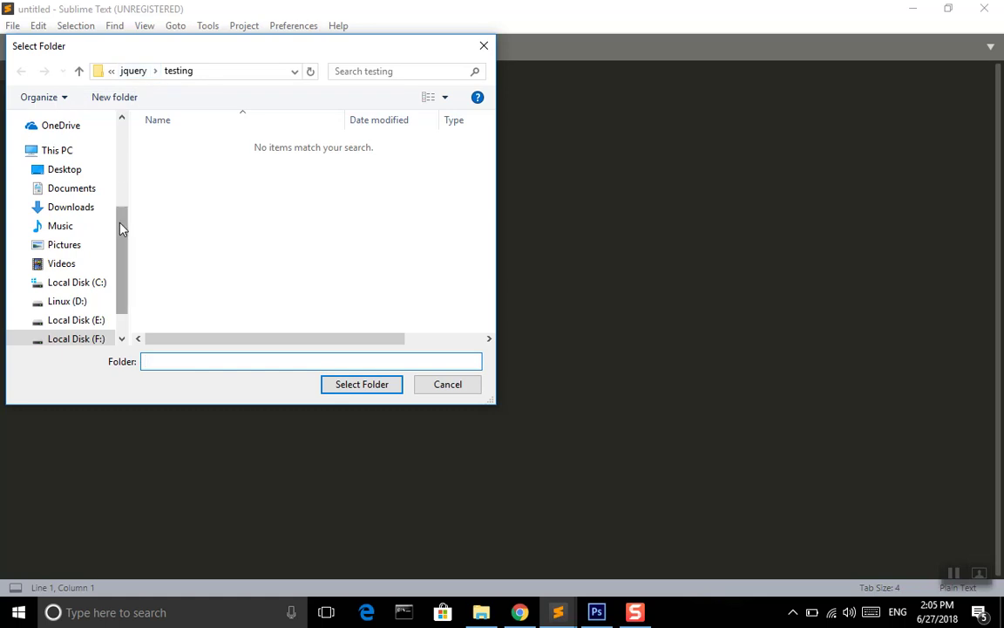
pyautogui.moveTo(122, 228); pyautogui.dragTo(121, 251)
pyautogui.click(87, 272)
pyautogui.click(196, 294)
pyautogui.press('w')
pyautogui.doubleClick(196, 277)
pyautogui.click(197, 280)
pyautogui.press('r')
pyautogui.doubleClick(197, 307)
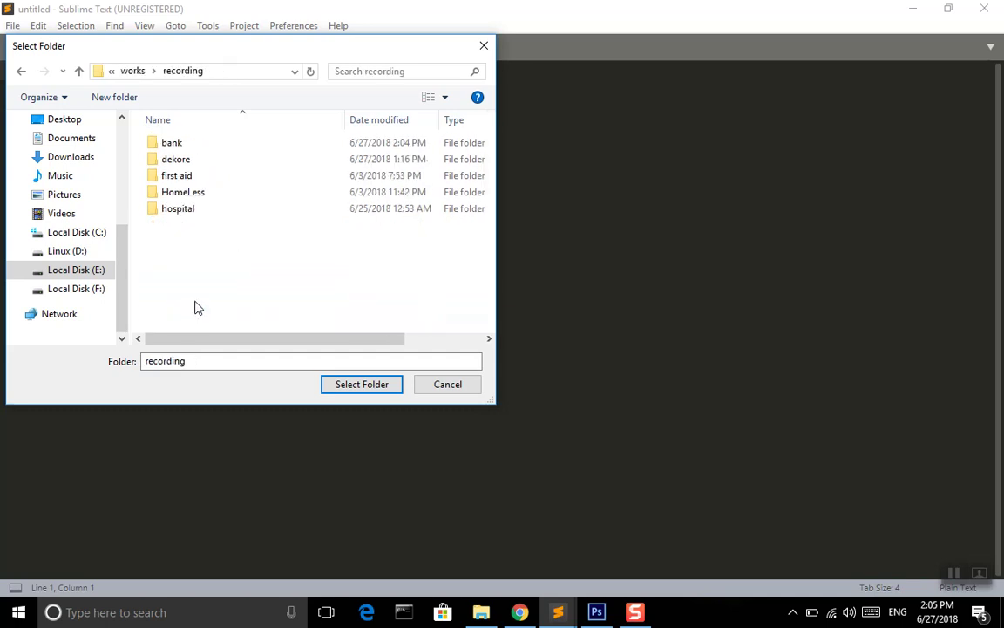
pyautogui.click(210, 146)
pyautogui.click(336, 384)
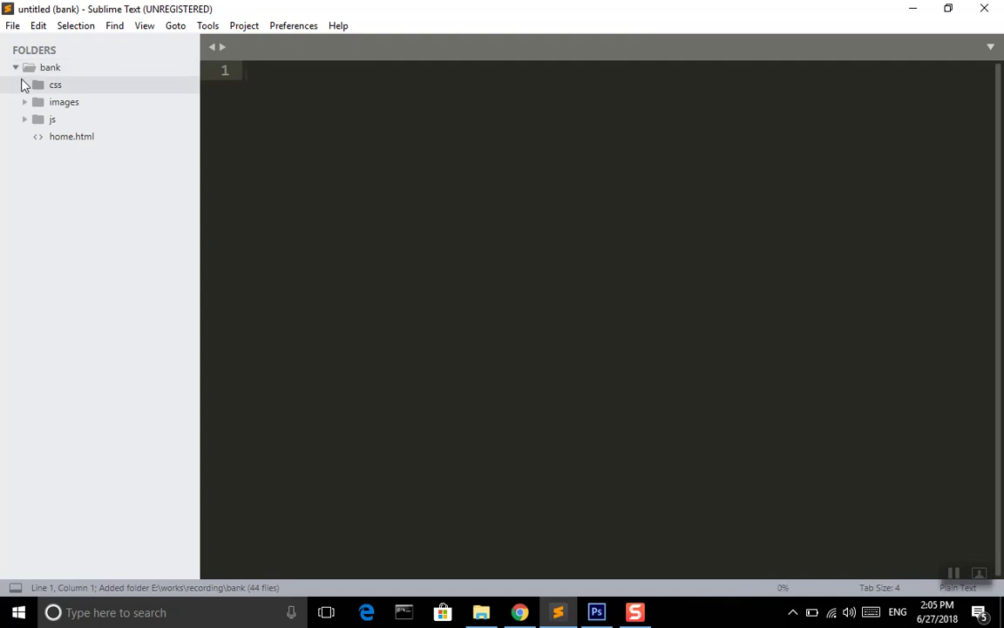
# Step: Check the contents of the css, images and js folders in the bank project, leaving js expanded
pyautogui.click(24, 85)
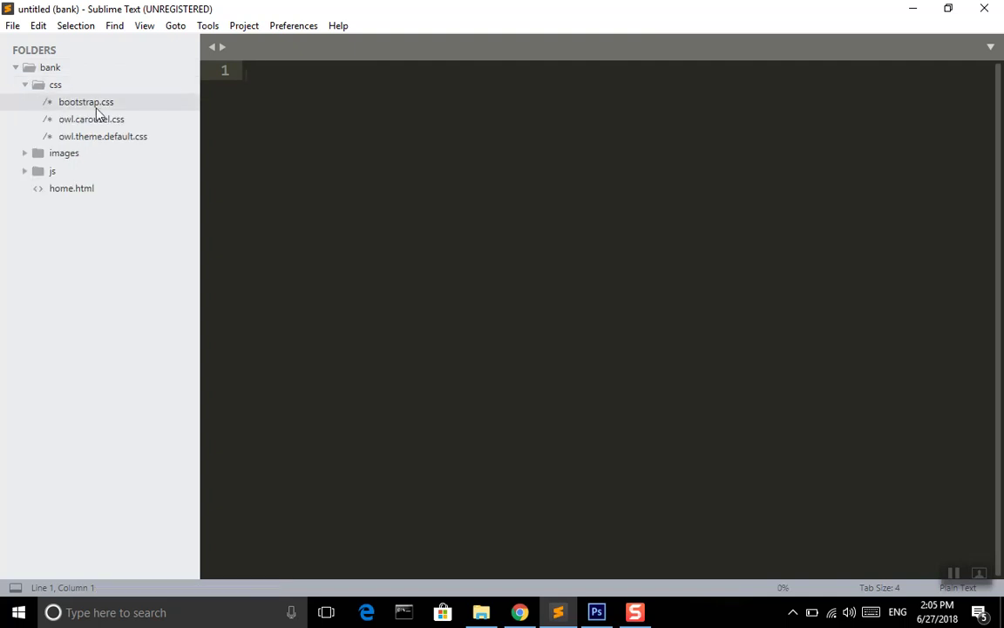
pyautogui.click(26, 85)
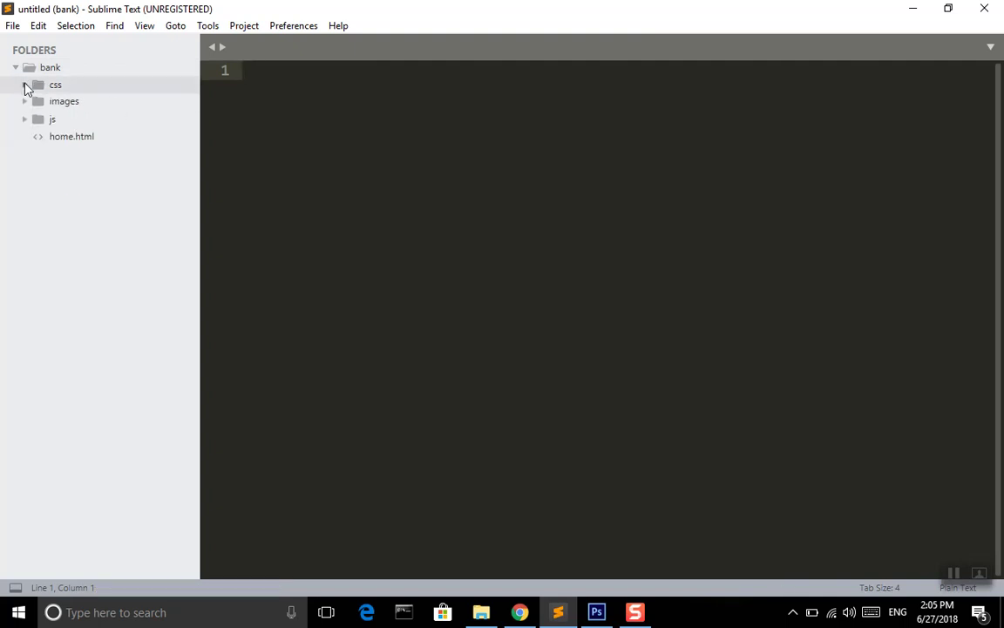
pyautogui.click(36, 102)
pyautogui.click(37, 102)
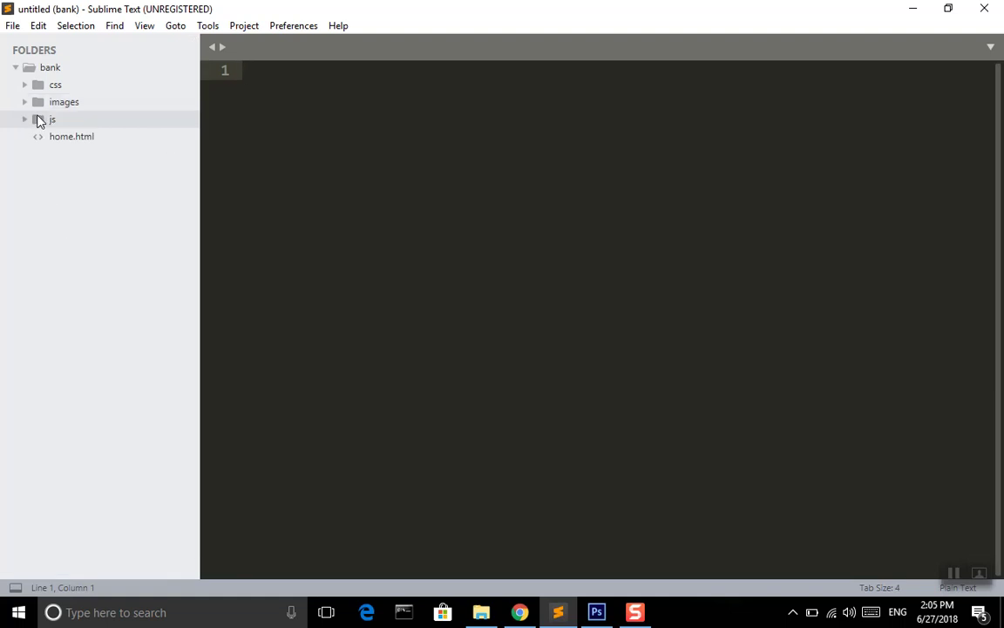
pyautogui.click(38, 119)
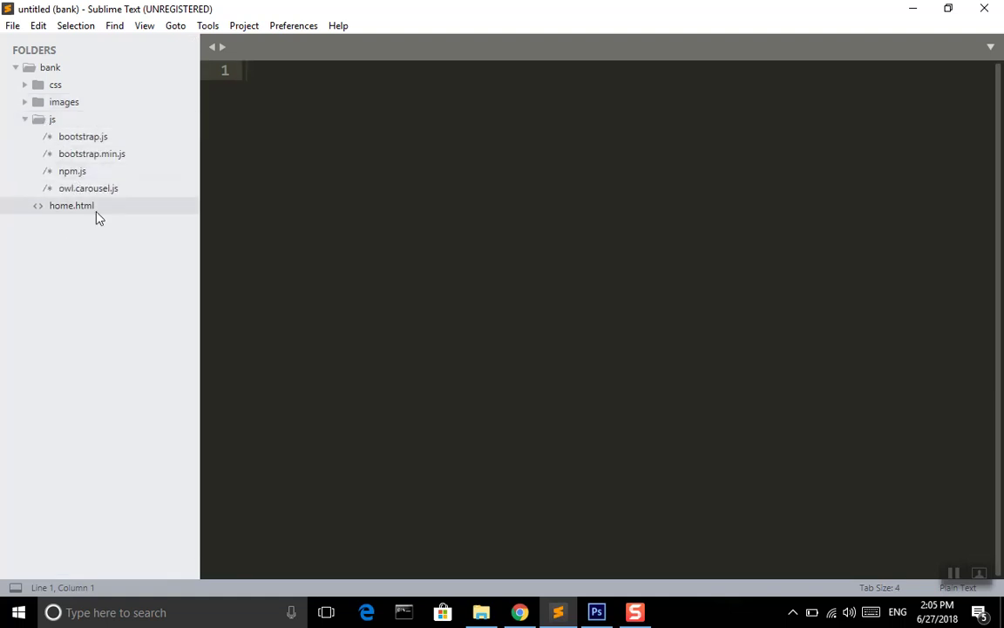
# Step: Collapse the js folder and open home.html, checking the finished CheckBank home page in Chrome before returning to Sublime Text
pyautogui.click(52, 121)
pyautogui.click(66, 137)
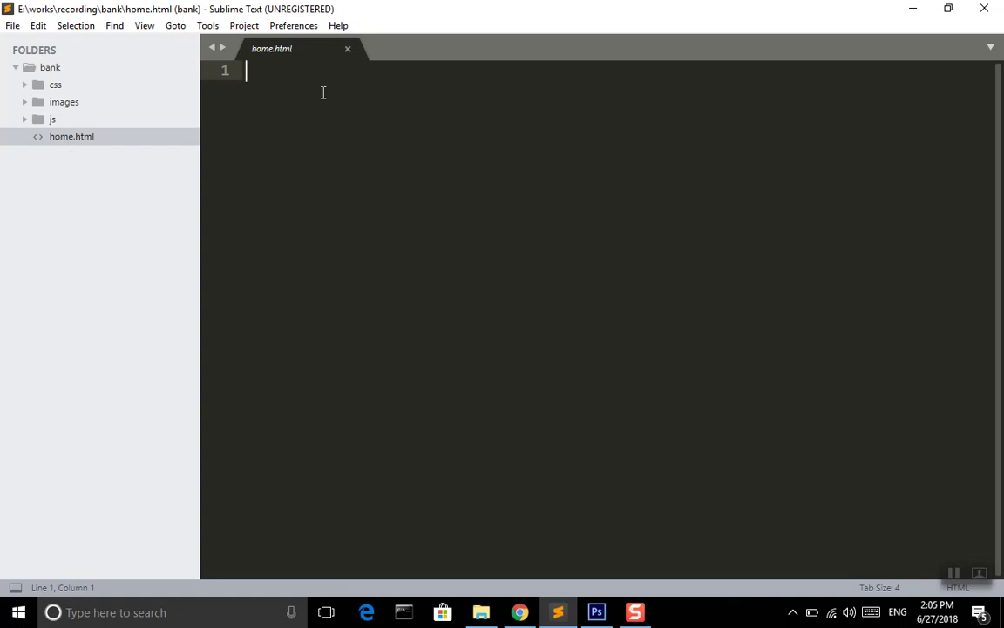
pyautogui.click(520, 612)
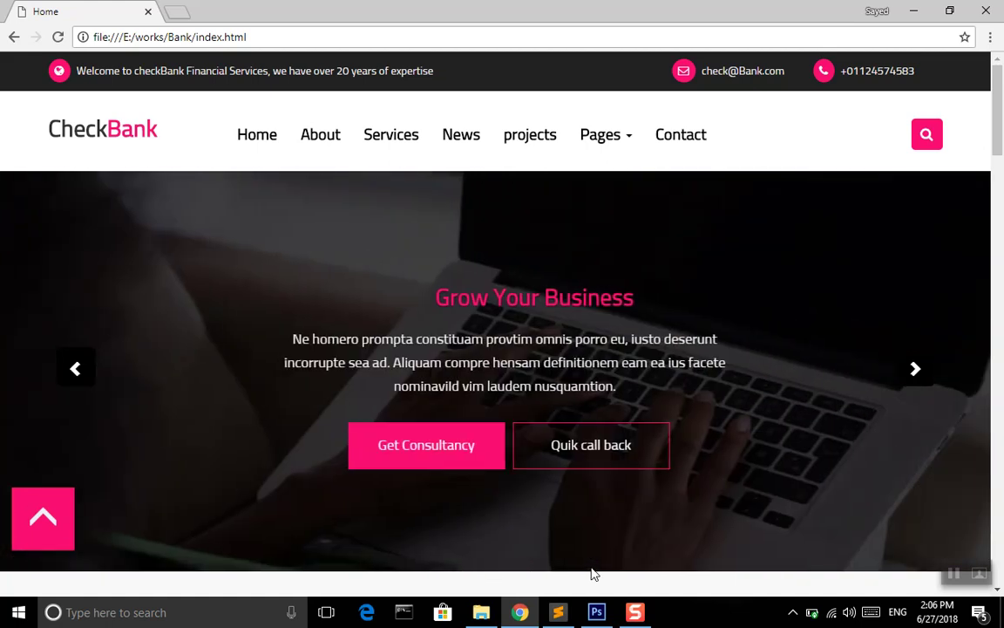
pyautogui.click(558, 612)
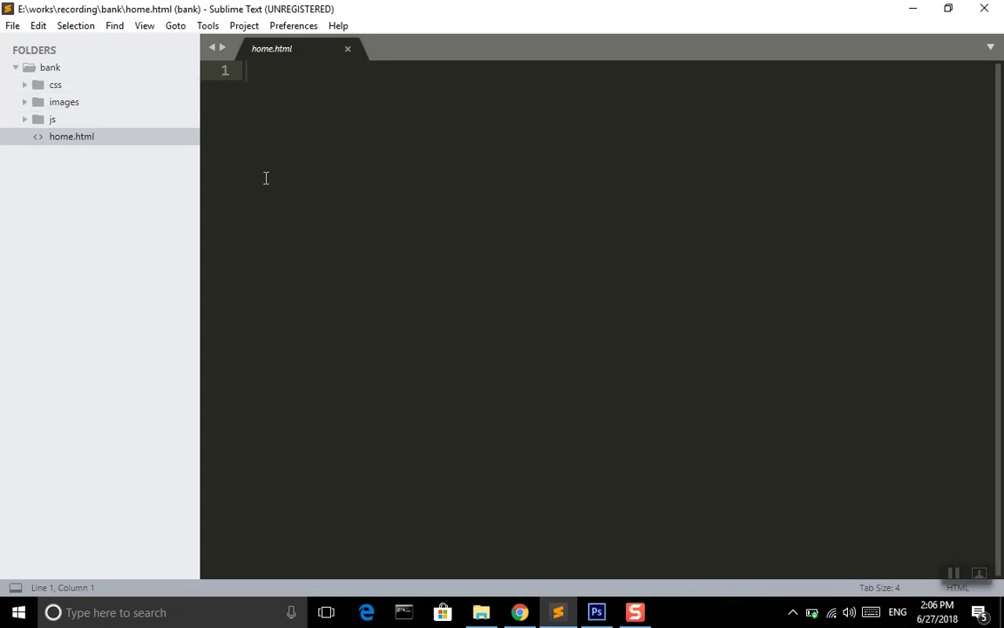
# Step: Insert the basic HTML document structure in home.html and set the page title to Bank
pyautogui.press('XF86MonBrightnessDown')
pyautogui.write('html')
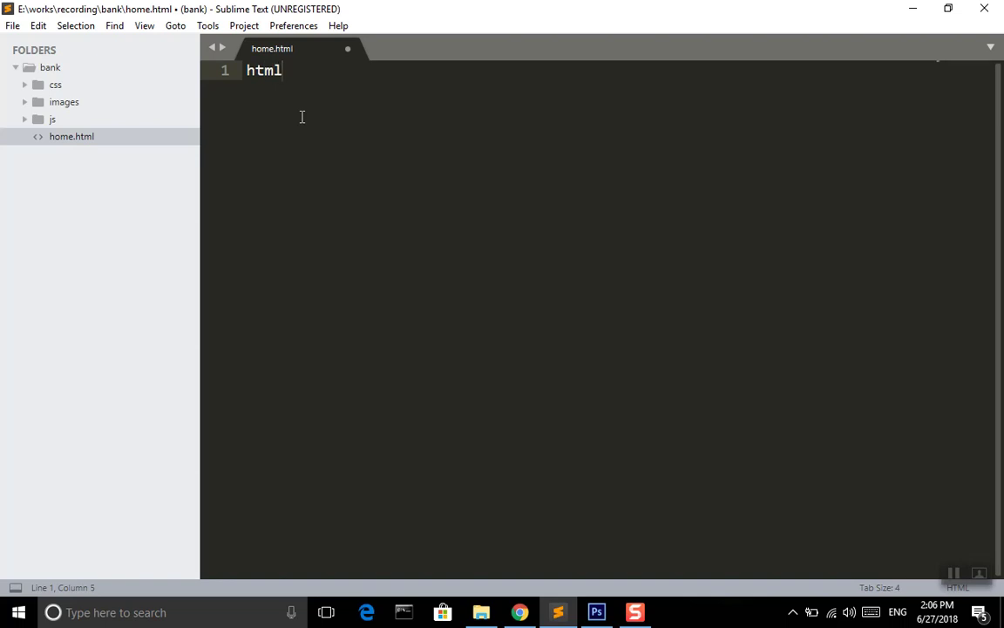
pyautogui.press('Tab')
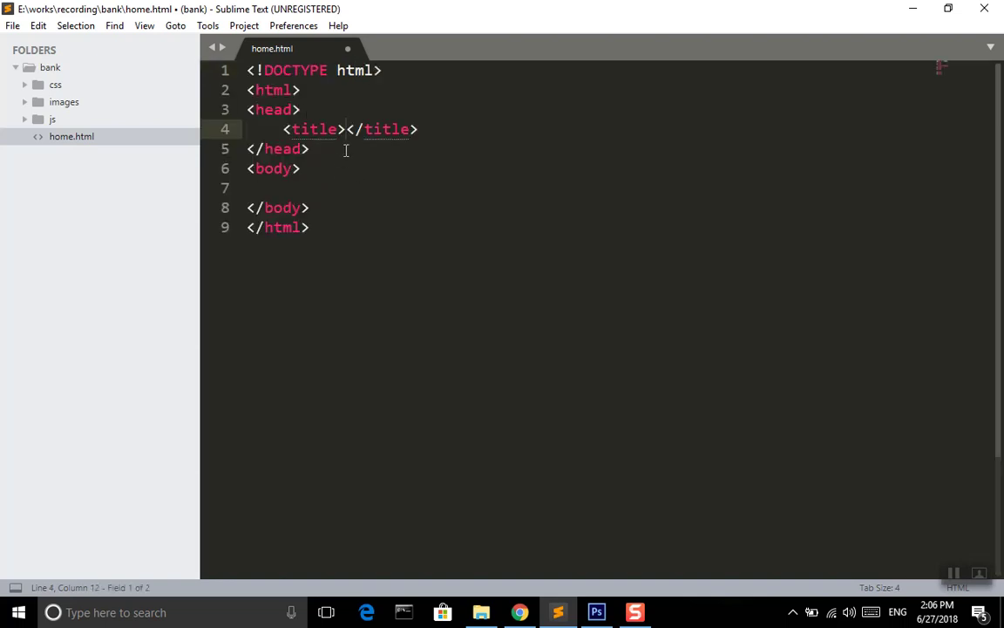
pyautogui.write('Bank')
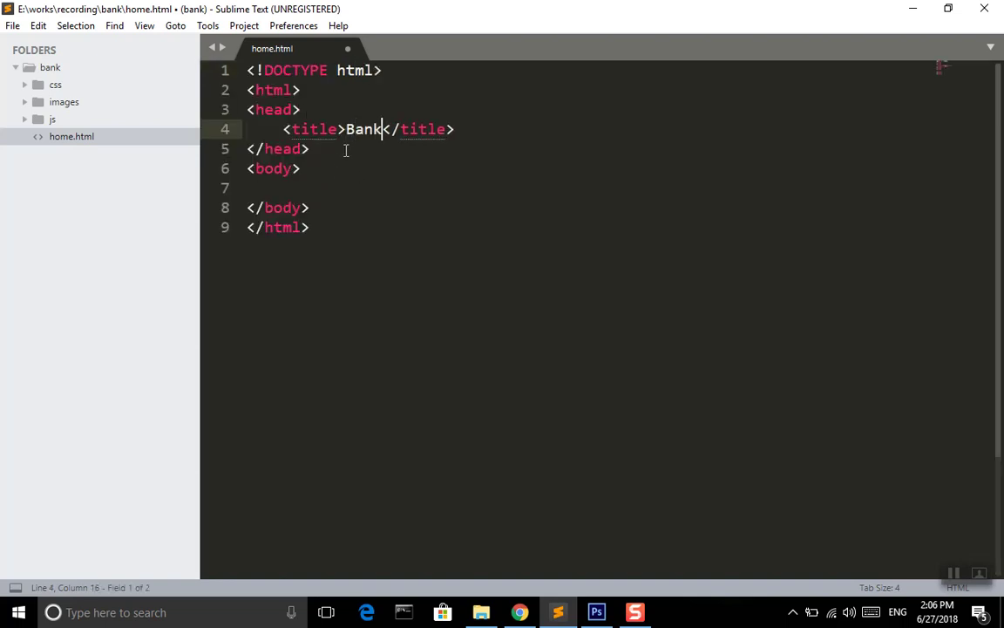
# Step: Add six extra blank lines inside the body element of home.html
pyautogui.click(284, 188)
pyautogui.press('Return')
pyautogui.press('Return')
pyautogui.press('Return')
pyautogui.press('Return')
pyautogui.press('Return')
pyautogui.press('Return')
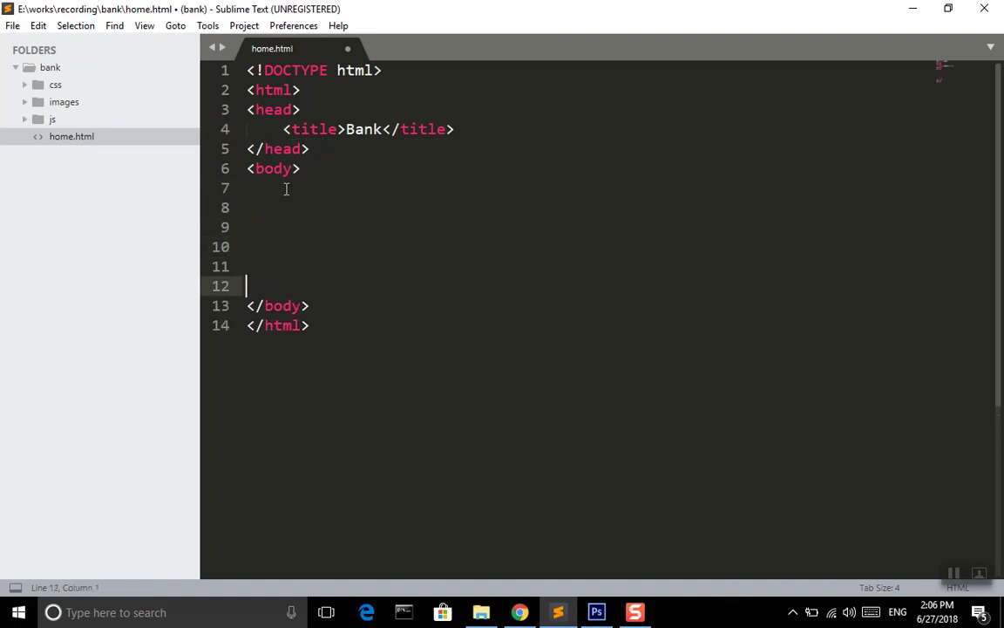
# Step: Add two blank lines below the title line and one above it in the head section
pyautogui.click(471, 128)
pyautogui.press('Return')
pyautogui.press('Return')
pyautogui.click(398, 111)
pyautogui.press('Return')
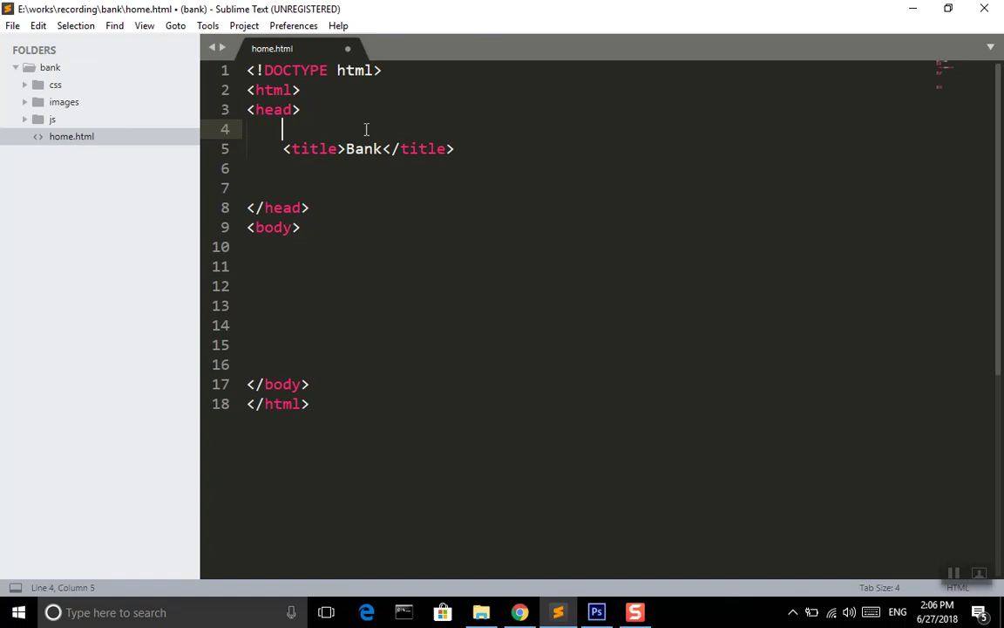
# Step: Switch to Chrome and enter w3school as the address query in a new tab
pyautogui.click(520, 612)
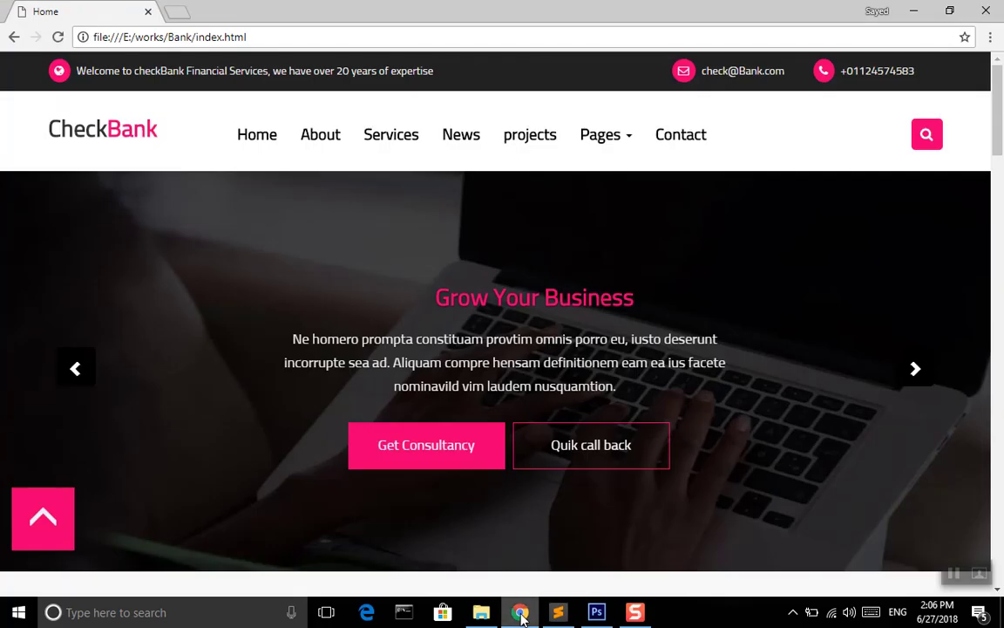
pyautogui.click(178, 13)
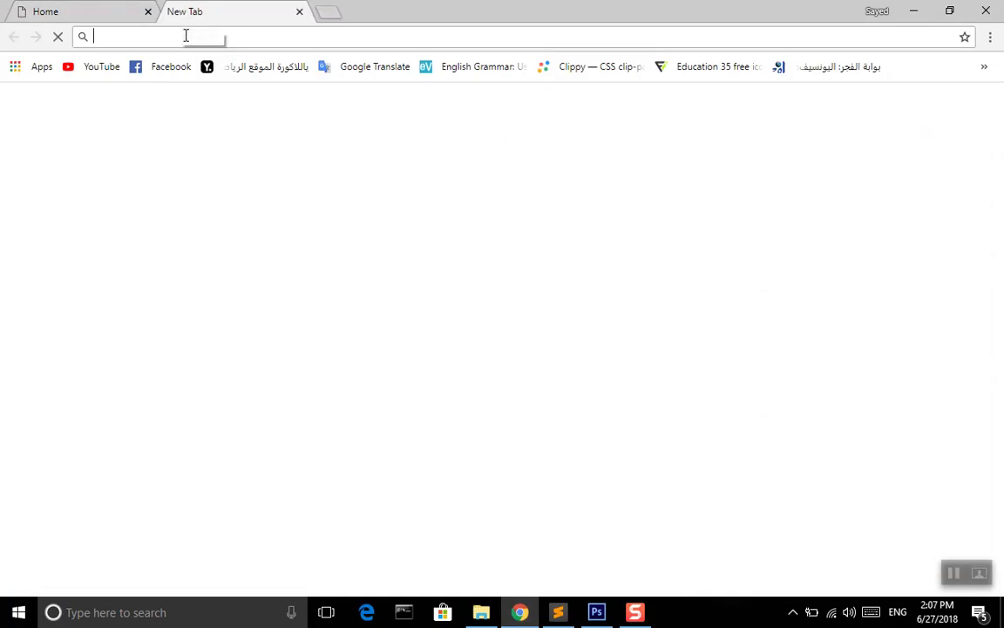
pyautogui.write('w3schools.com/tags/tag_meta.asp')
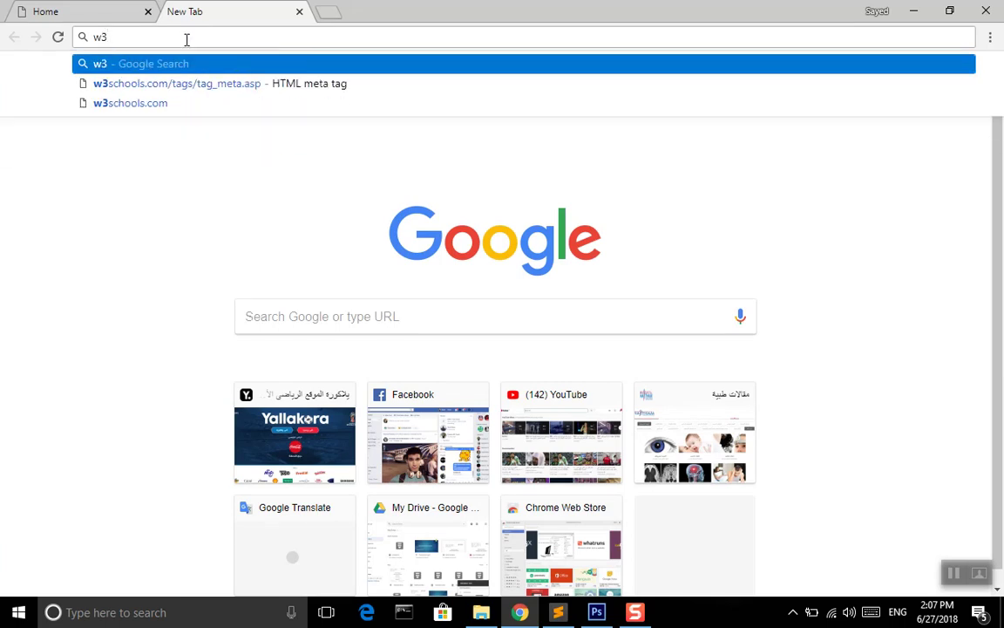
pyautogui.press('Down')
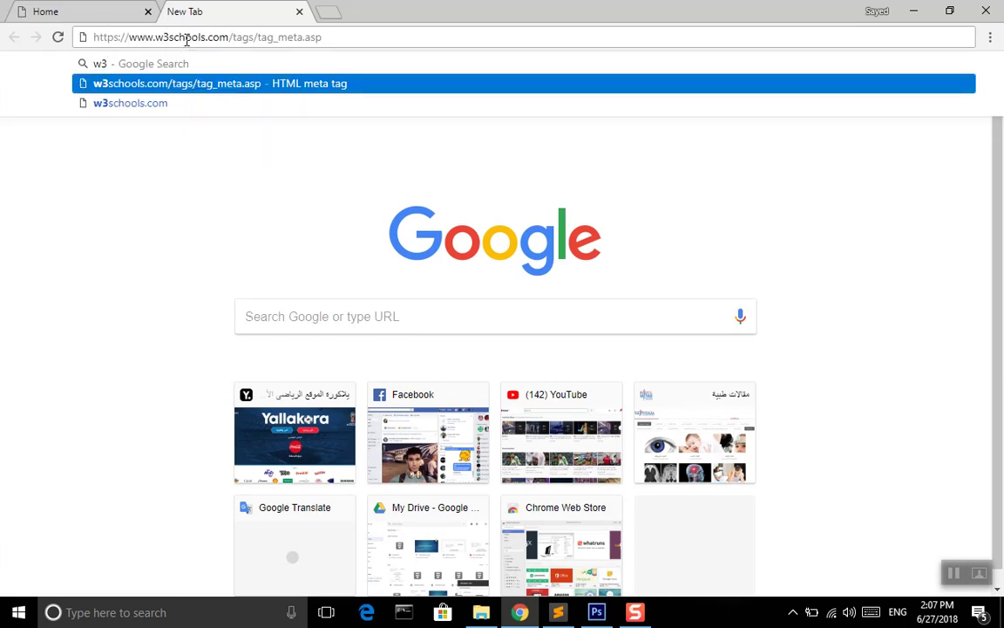
pyautogui.press('Up')
pyautogui.write('school')
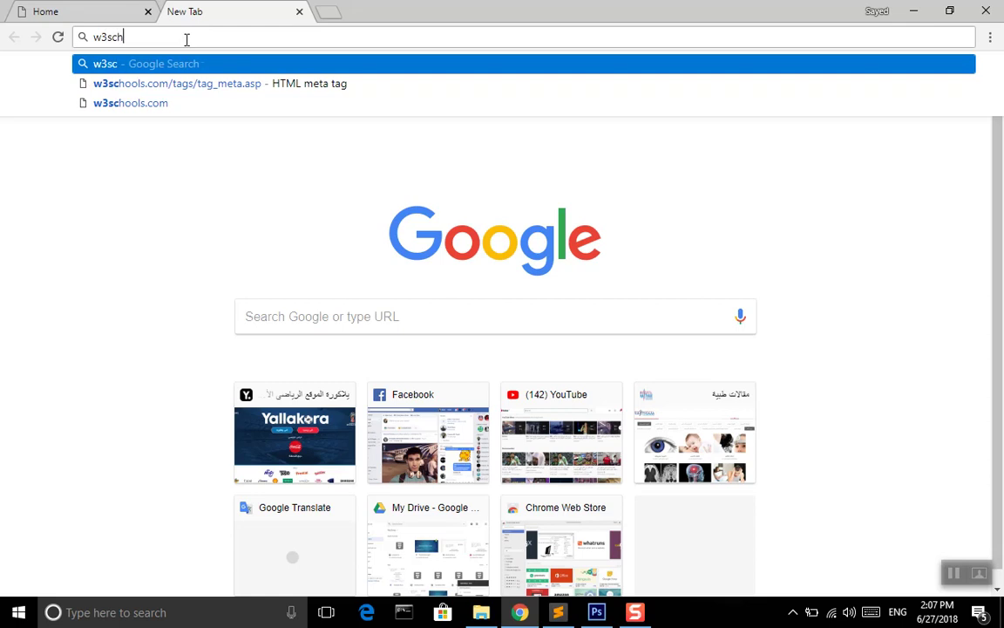